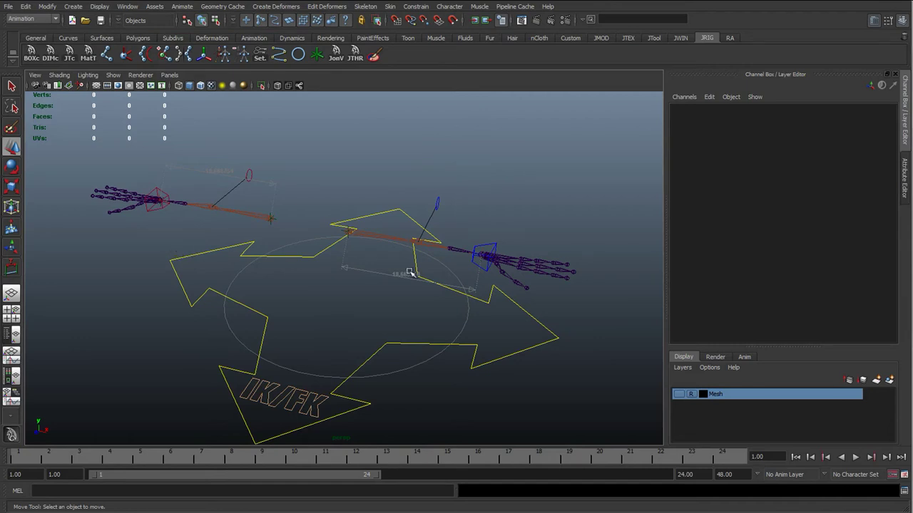
# Step: Test the left arm's stretch by moving the cc_l_wrist_01 control outward, and reset its Translate X, Y and Z to 0
pyautogui.keyDown('alt'); pyautogui.moveTo(354, 276); pyautogui.dragTo(368, 276); pyautogui.keyUp('alt')
pyautogui.click(488, 244)
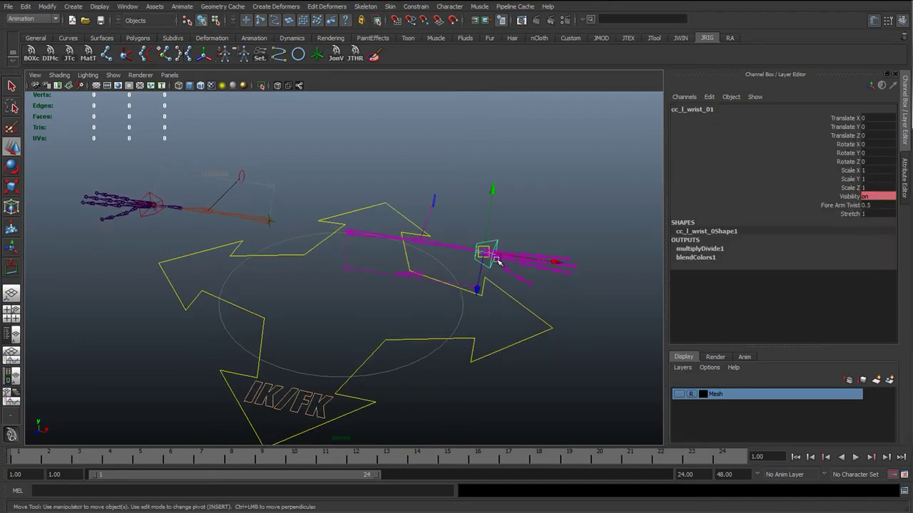
pyautogui.keyDown('alt'); pyautogui.moveTo(505, 271); pyautogui.dragTo(489, 302); pyautogui.keyUp('alt')
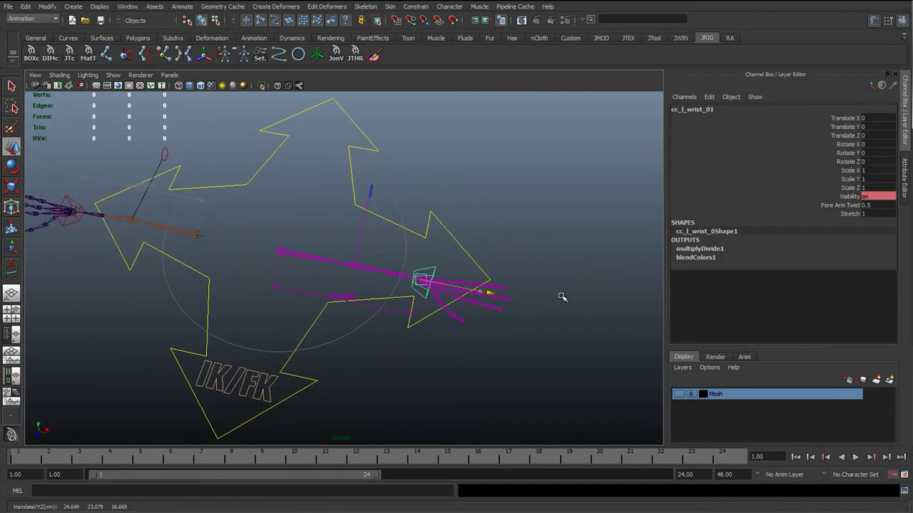
pyautogui.moveTo(574, 300); pyautogui.dragTo(622, 314)
pyautogui.keyDown('alt'); pyautogui.moveTo(529, 361); pyautogui.dragTo(405, 312, button='middle'); pyautogui.keyUp('alt')
pyautogui.moveTo(410, 309)
pyautogui.mouseDown()
pyautogui.moveTo(387, 411)
pyautogui.moveTo(526, 196)
pyautogui.moveTo(326, 409)
pyautogui.moveTo(432, 292)
pyautogui.moveTo(455, 244)
pyautogui.moveTo(424, 293)
pyautogui.moveTo(399, 374)
pyautogui.moveTo(451, 276)
pyautogui.moveTo(428, 295)
pyautogui.moveTo(342, 428)
pyautogui.moveTo(330, 371)
pyautogui.moveTo(344, 302)
pyautogui.moveTo(353, 409)
pyautogui.moveTo(401, 350)
pyautogui.moveTo(464, 163)
pyautogui.moveTo(361, 413)
pyautogui.moveTo(420, 318)
pyautogui.mouseUp()
pyautogui.keyDown('alt'); pyautogui.moveTo(419, 318); pyautogui.dragTo(734, 267); pyautogui.keyUp('alt')
pyautogui.moveTo(871, 135); pyautogui.dragTo(877, 116)
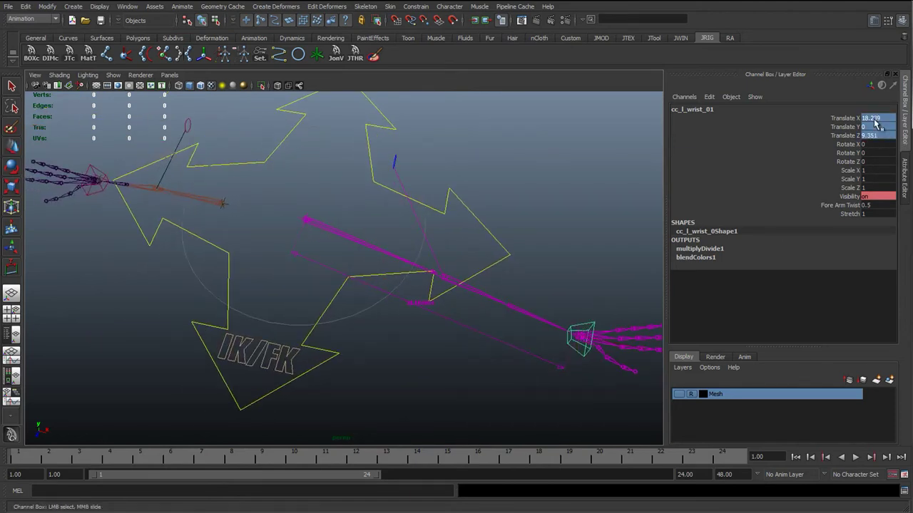
pyautogui.write('0')
pyautogui.press('Return')
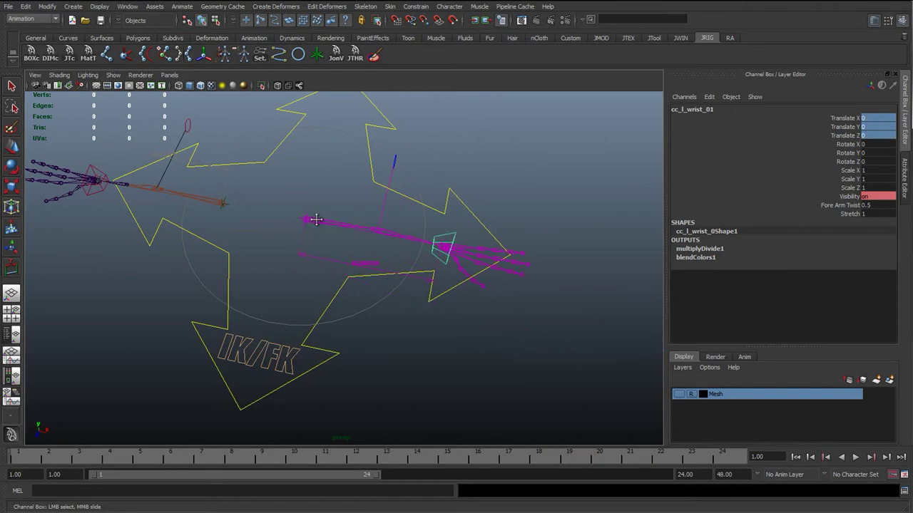
# Step: Select the locators at the right and left shoulders together and open the Hypershade
pyautogui.keyDown('alt'); pyautogui.moveTo(342, 236); pyautogui.dragTo(380, 281); pyautogui.keyUp('alt')
pyautogui.press('q')
pyautogui.click(264, 256)
pyautogui.click(263, 250)
pyautogui.keyDown('shift'); pyautogui.click(403, 242); pyautogui.keyUp('shift')
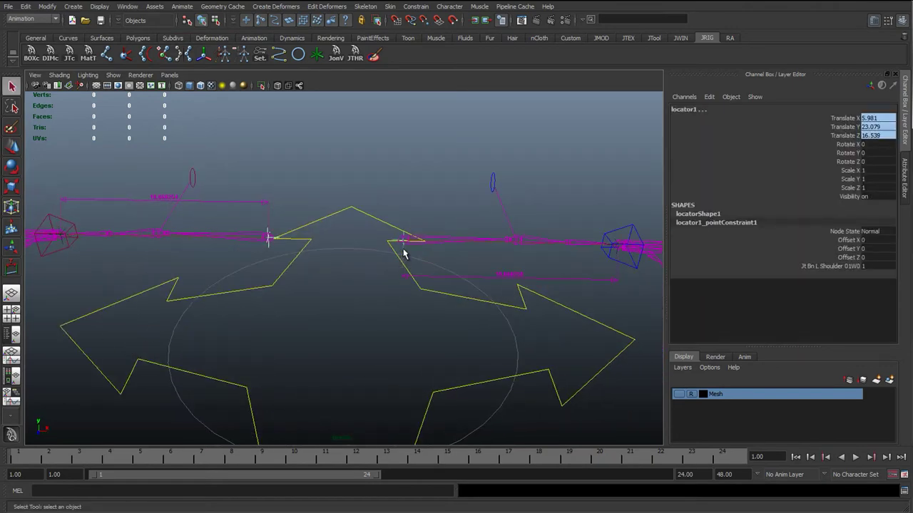
pyautogui.click(127, 6)
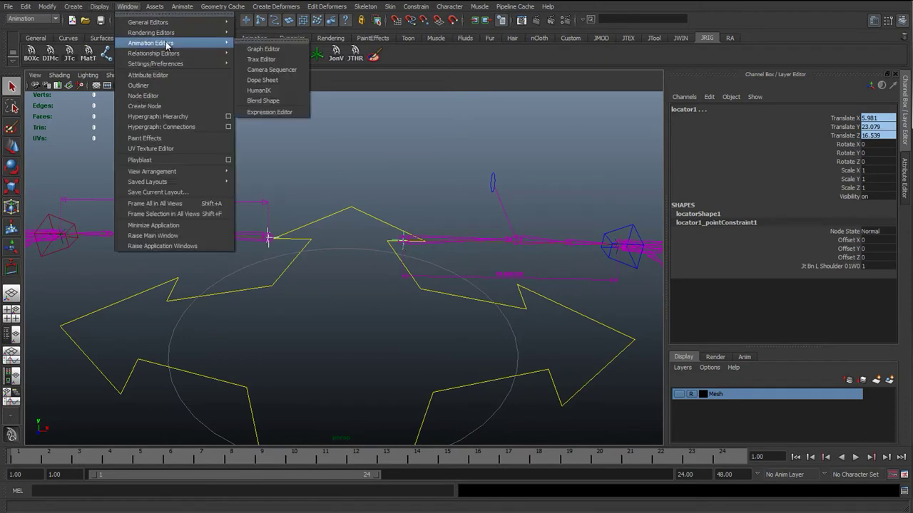
pyautogui.moveTo(187, 55)
pyautogui.moveTo(171, 32)
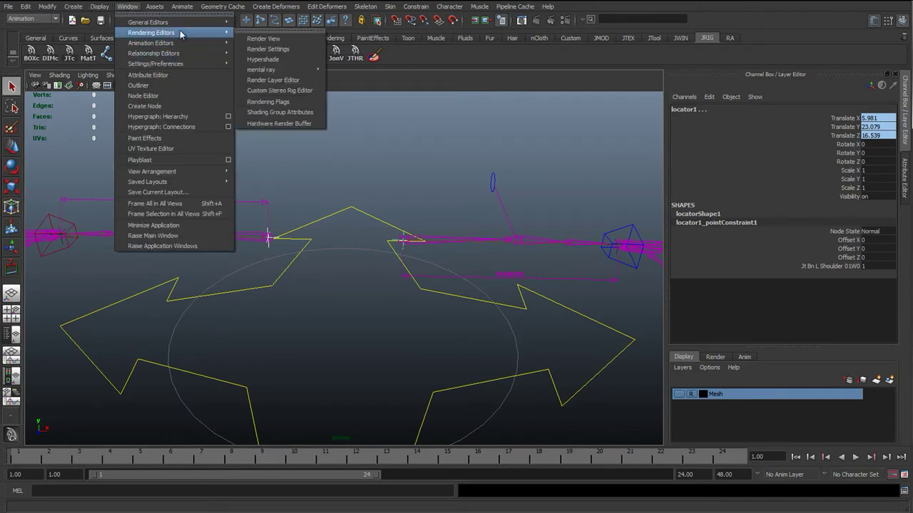
pyautogui.click(274, 43)
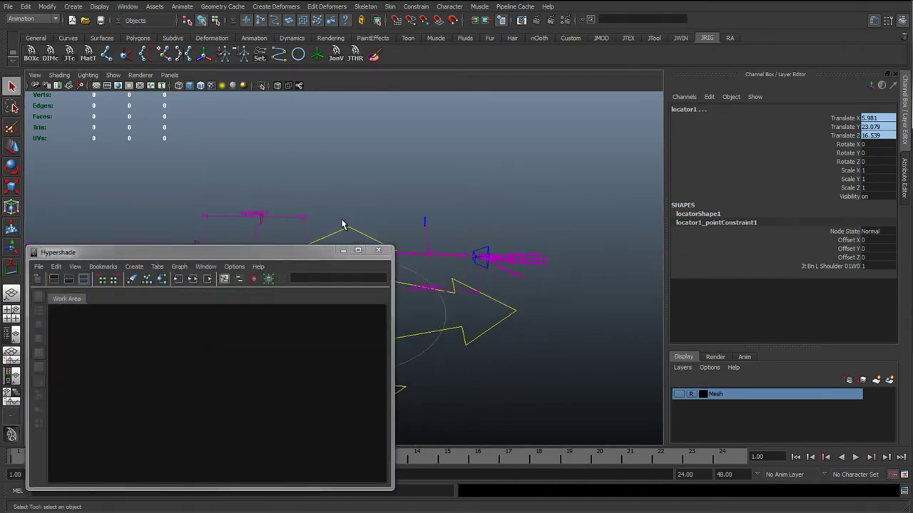
# Step: Enlarge the Hypershade window and graph the input and output connections of both shoulder locators
pyautogui.keyDown('alt'); pyautogui.moveTo(358, 222); pyautogui.dragTo(292, 214); pyautogui.keyUp('alt')
pyautogui.moveTo(268, 253); pyautogui.dragTo(271, 200)
pyautogui.moveTo(398, 418); pyautogui.dragTo(408, 418)
pyautogui.moveTo(555, 414); pyautogui.dragTo(656, 412)
pyautogui.click(194, 226)
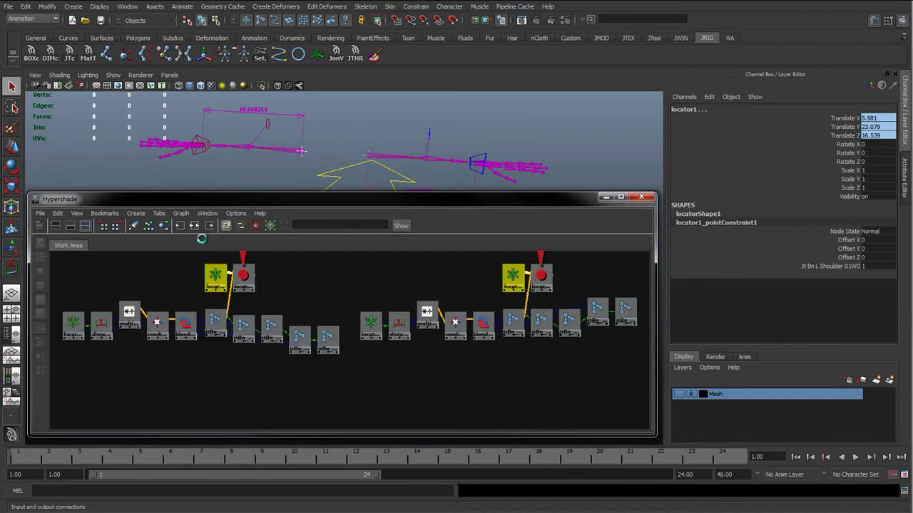
pyautogui.scroll(-4, 280, 314)
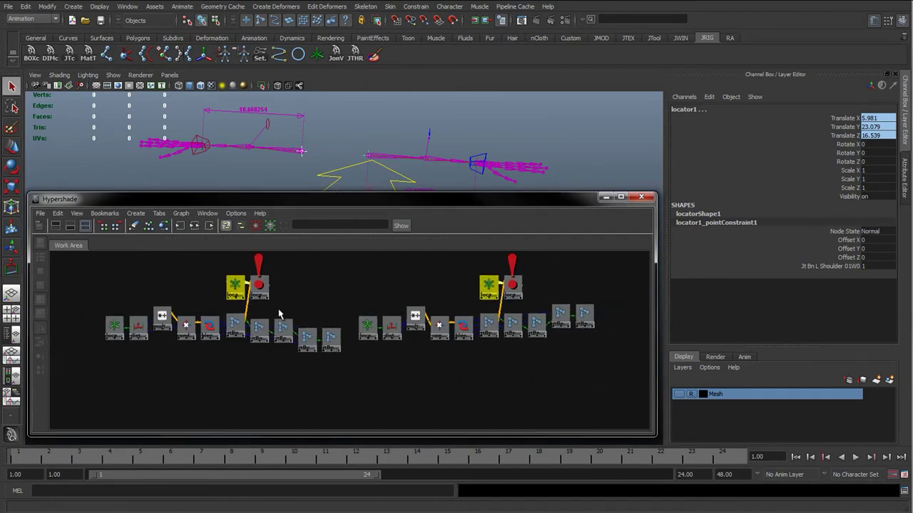
pyautogui.scroll(3, 287, 315)
# Step: Select the distance dimension nodes of both arms in the graph and regraph their input and output connections
pyautogui.click(254, 295)
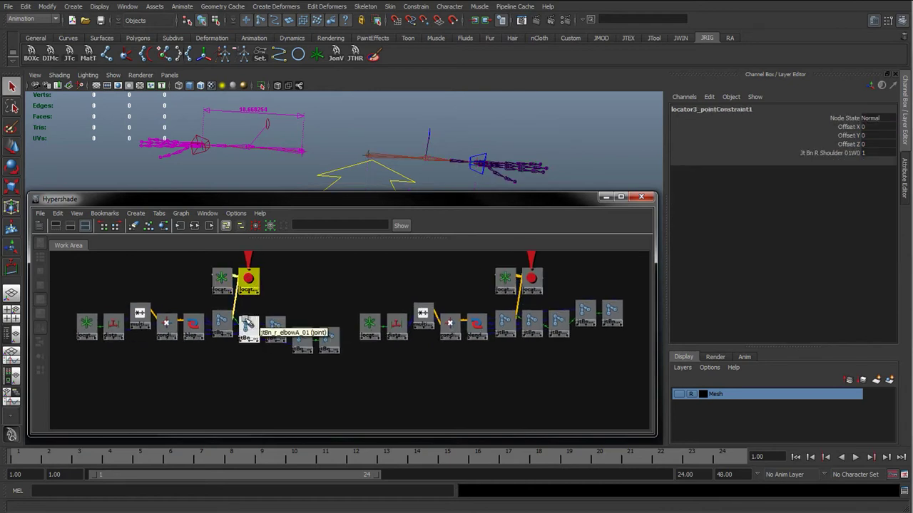
pyautogui.click(175, 297)
pyautogui.moveTo(217, 286); pyautogui.dragTo(95, 277)
pyautogui.moveTo(81, 325); pyautogui.dragTo(70, 314)
pyautogui.click(112, 324)
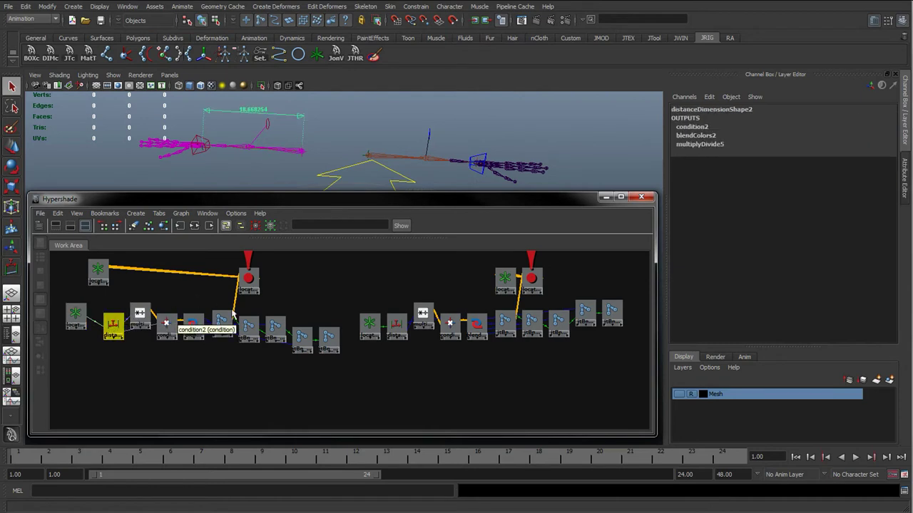
pyautogui.keyDown('shift'); pyautogui.click(396, 326); pyautogui.keyUp('shift')
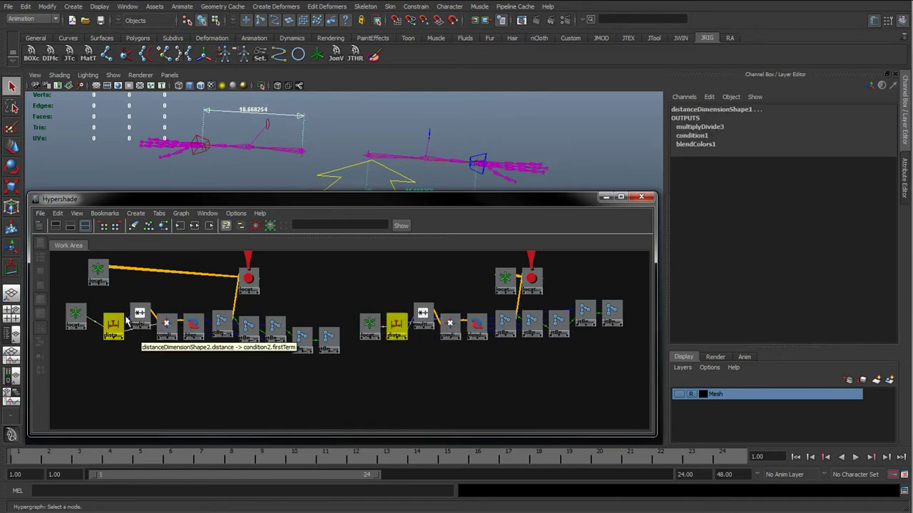
pyautogui.click(193, 227)
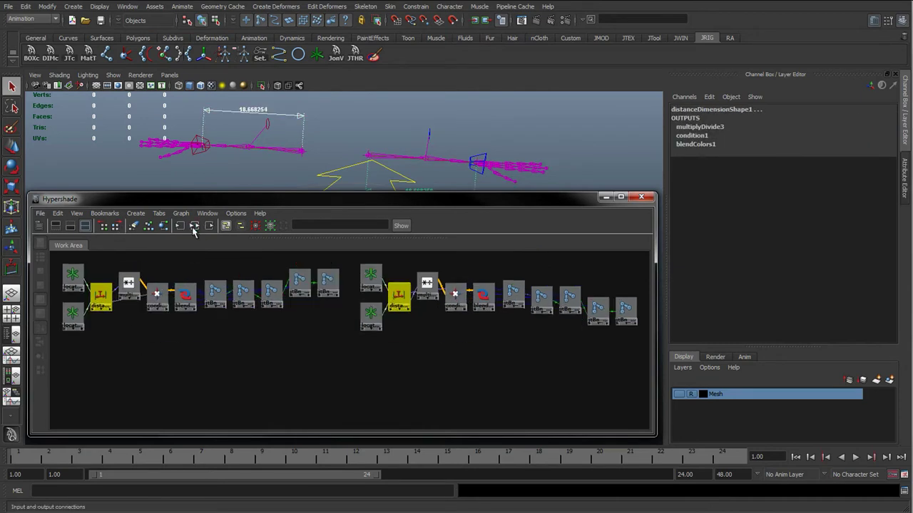
# Step: Arrange the left arm's node network beneath the right arm's network and narrow the Hypershade window to fit
pyautogui.click(231, 386)
pyautogui.moveTo(374, 365); pyautogui.dragTo(636, 280)
pyautogui.moveTo(74, 359)
pyautogui.mouseDown()
pyautogui.moveTo(82, 363)
pyautogui.moveTo(73, 358)
pyautogui.mouseUp()
pyautogui.click(322, 140)
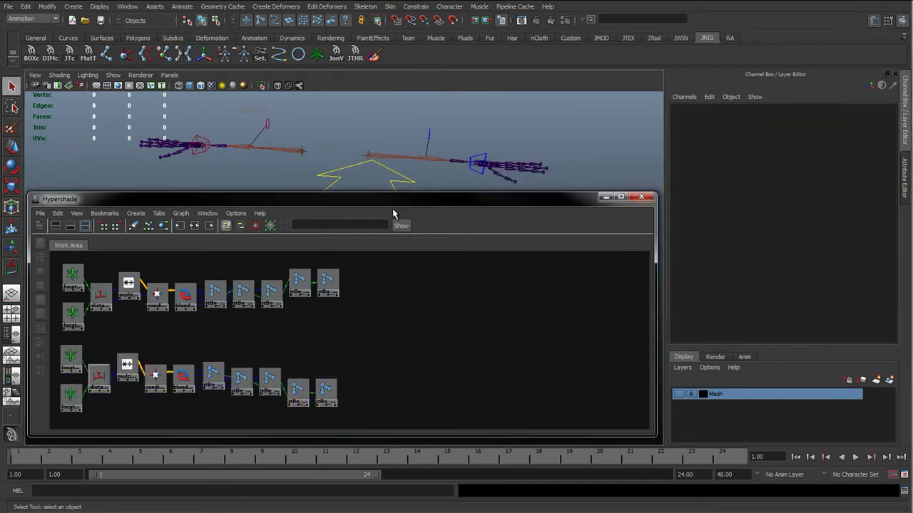
pyautogui.moveTo(654, 280); pyautogui.dragTo(360, 310)
pyautogui.scroll(3, 525, 293)
pyautogui.scroll(3, 499, 285)
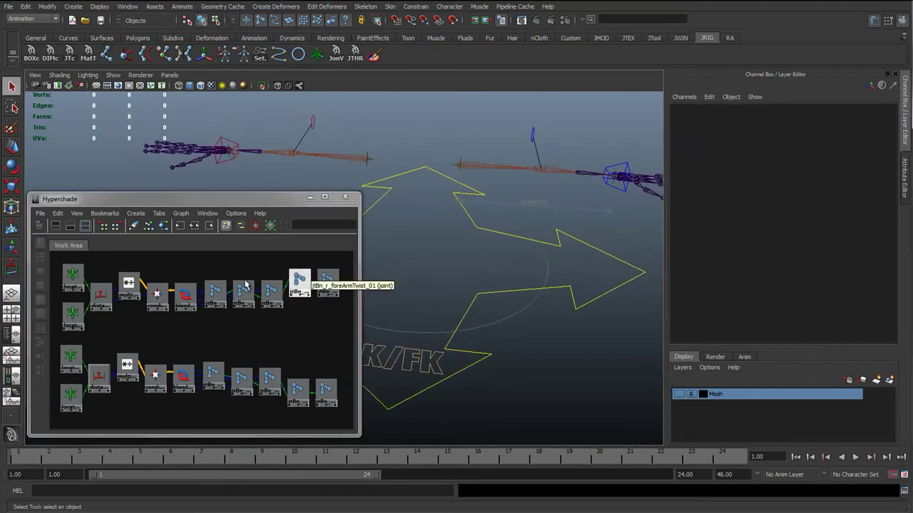
# Step: Remove the joint nodes of both arms from the graph and shrink the Hypershade window around the remaining nodes
pyautogui.moveTo(206, 257); pyautogui.dragTo(338, 404)
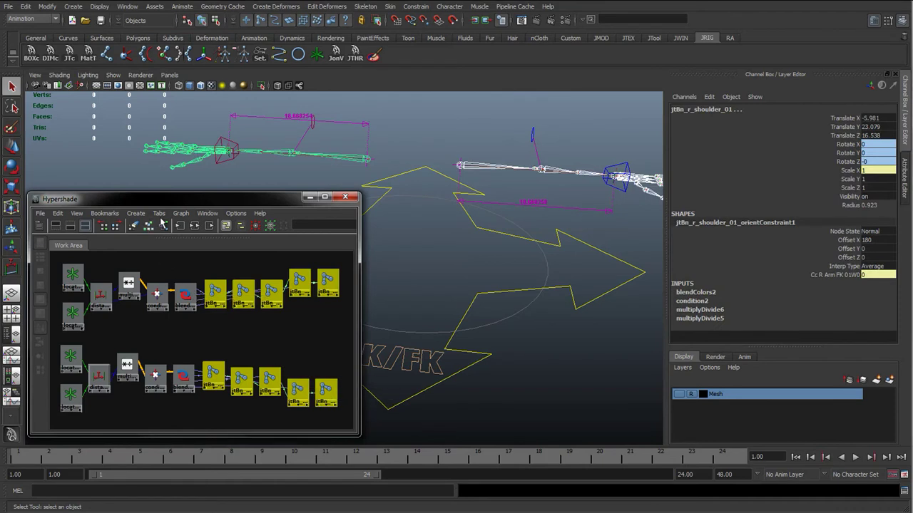
pyautogui.click(181, 213)
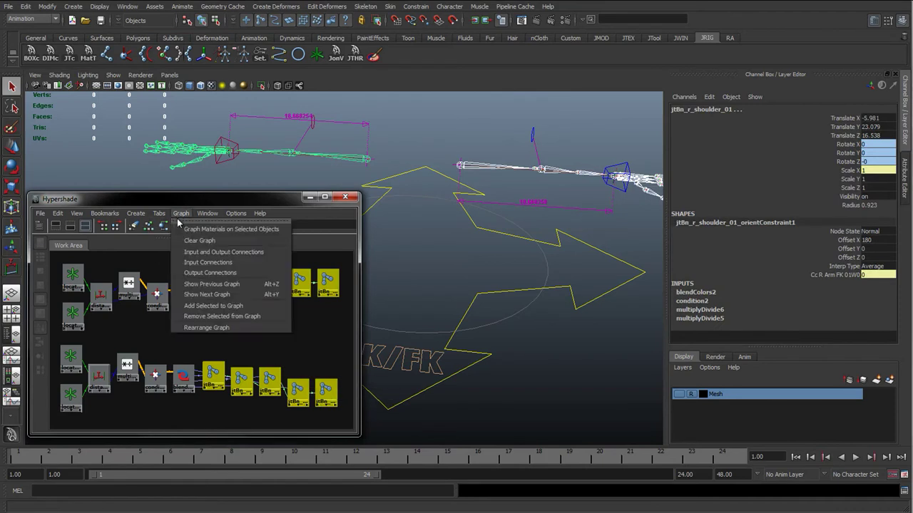
pyautogui.click(217, 316)
pyautogui.moveTo(358, 303); pyautogui.dragTo(206, 306)
pyautogui.keyDown('alt'); pyautogui.moveTo(450, 290); pyautogui.dragTo(356, 314); pyautogui.keyUp('alt')
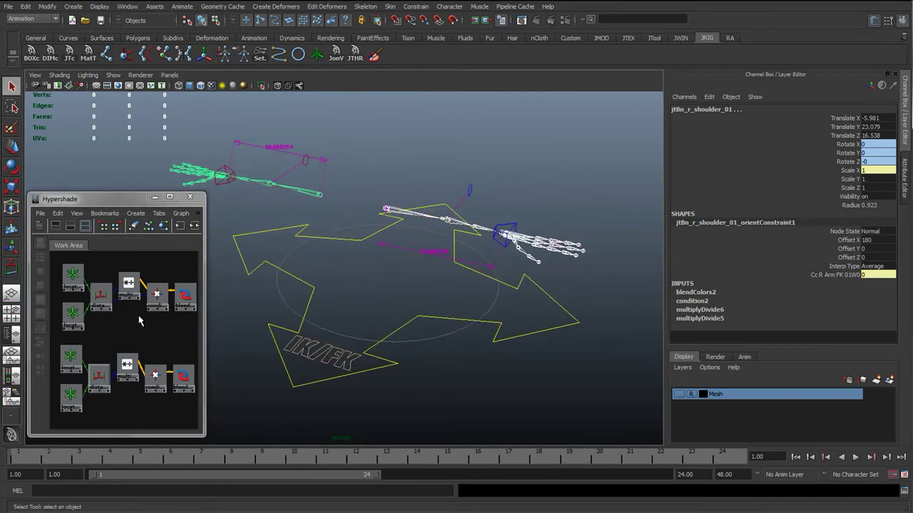
pyautogui.click(101, 296)
pyautogui.click(100, 383)
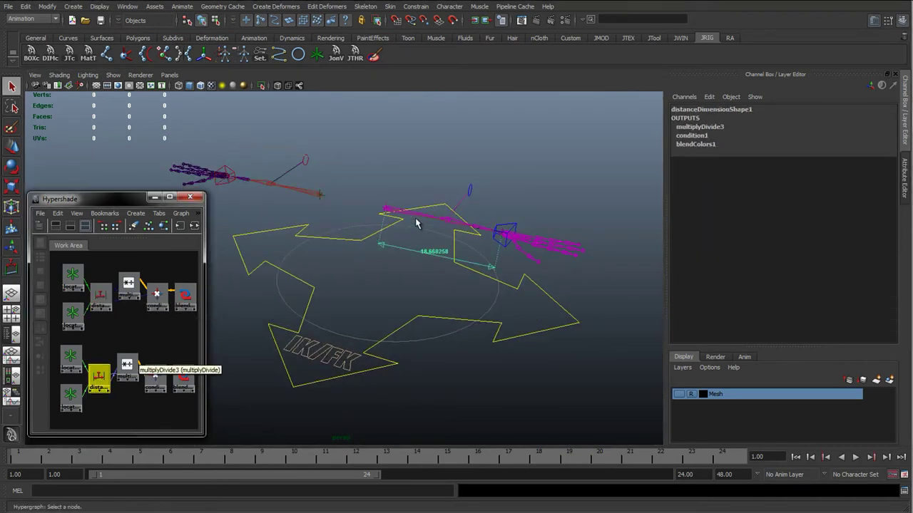
pyautogui.doubleClick(100, 382)
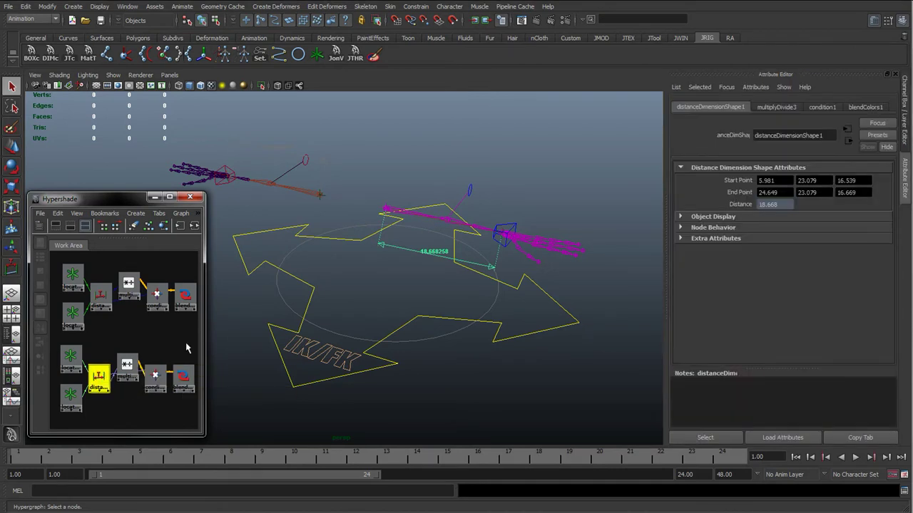
pyautogui.click(905, 121)
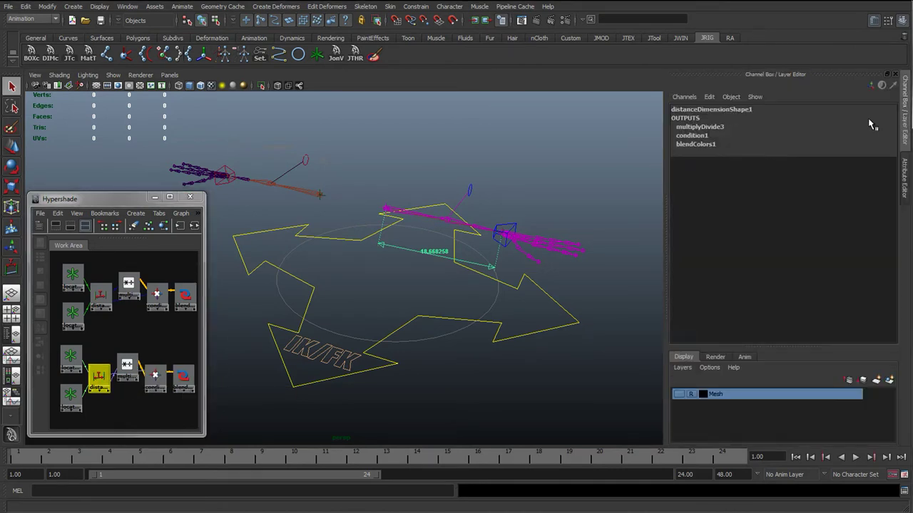
pyautogui.click(702, 109)
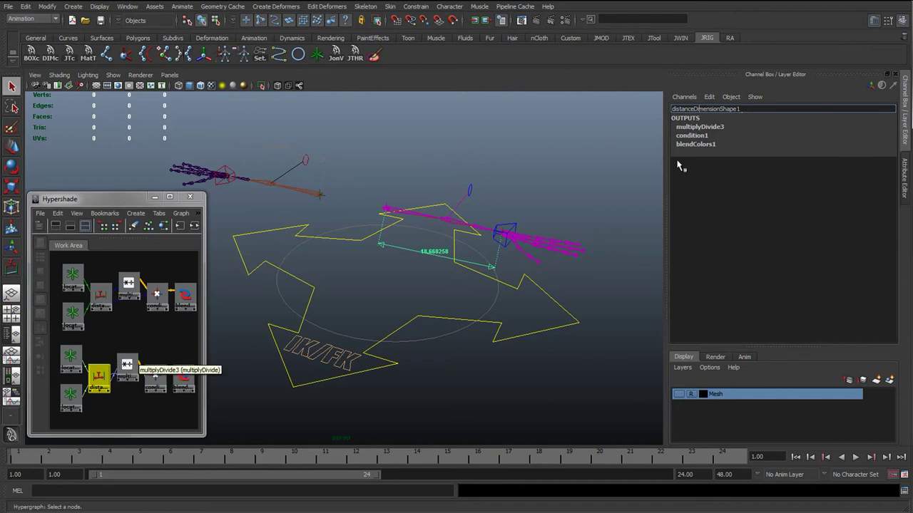
pyautogui.click(425, 301)
# Step: Rename the left arm's distance dimension object as DD_l_armStretch_01
pyautogui.click(421, 251)
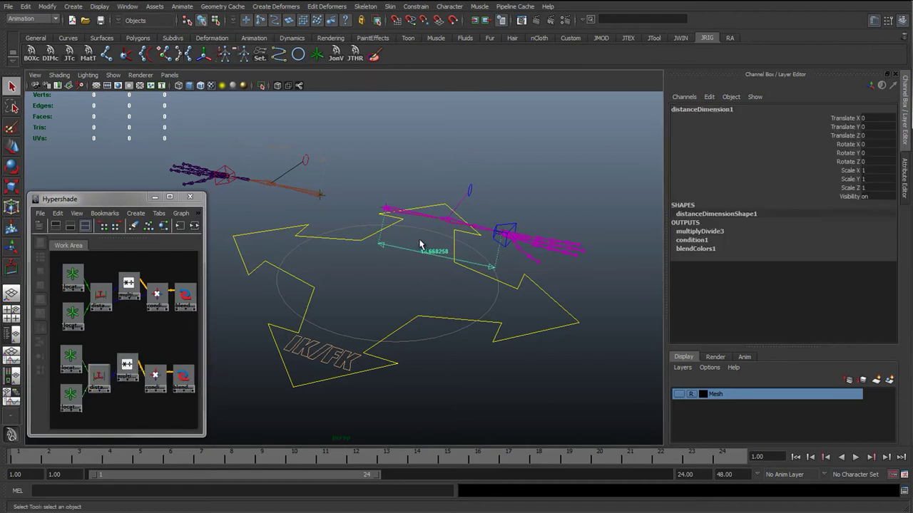
pyautogui.click(725, 111)
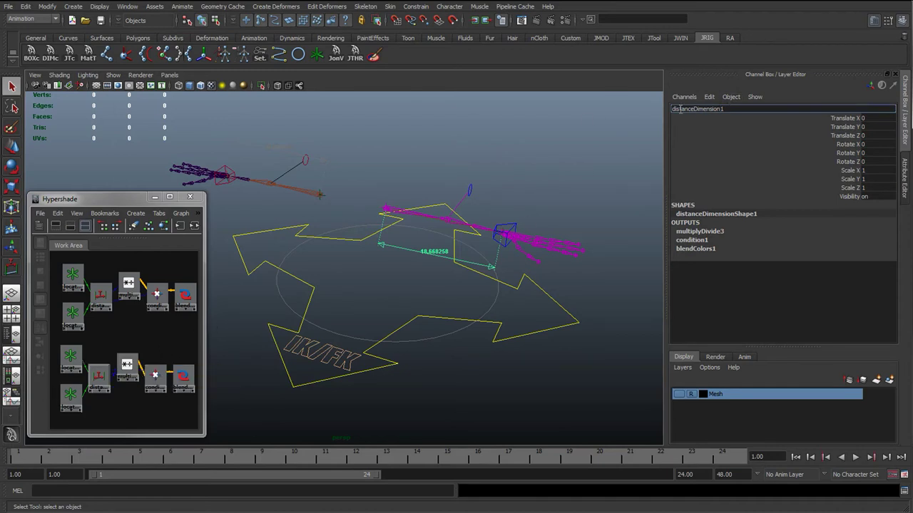
pyautogui.moveTo(722, 110); pyautogui.dragTo(581, 118)
pyautogui.write('DD_l_armStretch_01')
pyautogui.press('Return')
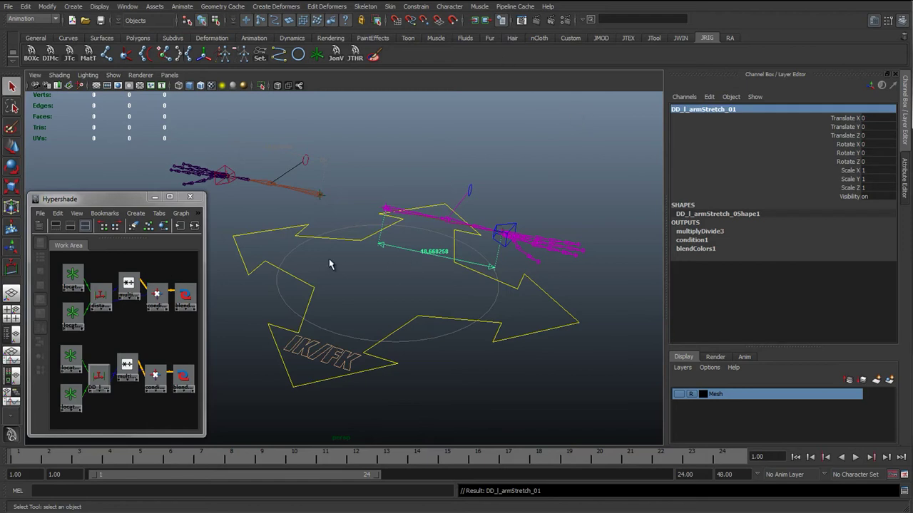
# Step: Reuse the distance dimension's name to rename the left shoulder's locator shape node as LOC_l_armStretchA_01
pyautogui.scroll(4, 346, 261)
pyautogui.doubleClick(697, 109)
pyautogui.hotkey('ctrl', 'c')
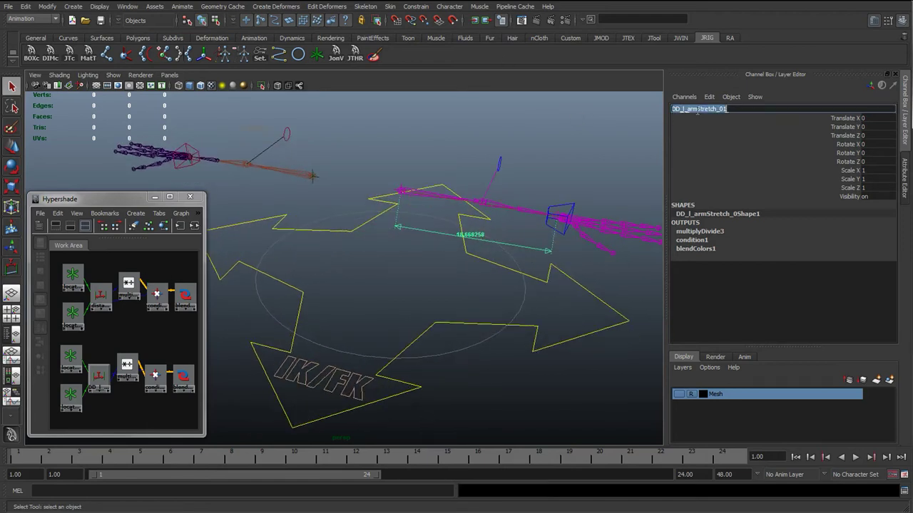
pyautogui.click(67, 277)
pyautogui.click(72, 311)
pyautogui.click(70, 356)
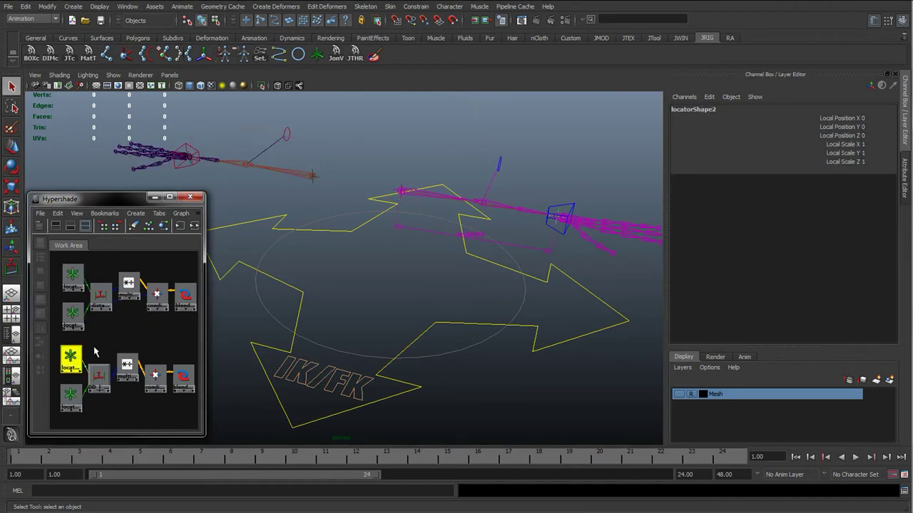
pyautogui.click(72, 396)
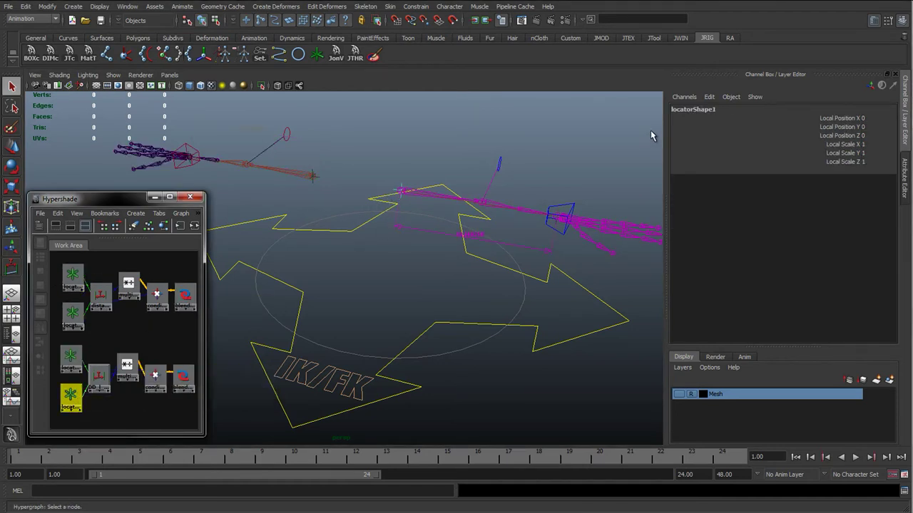
pyautogui.doubleClick(691, 109)
pyautogui.hotkey('ctrl', 'v')
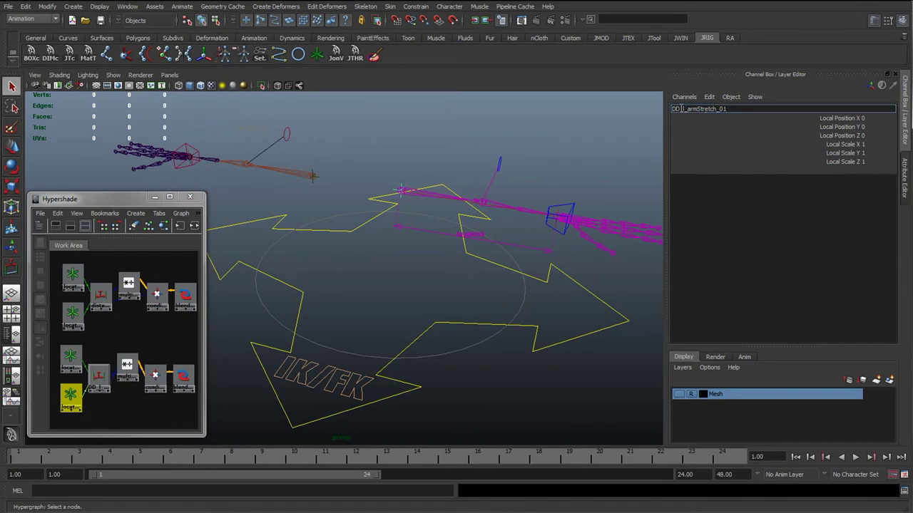
pyautogui.write('LOC')
pyautogui.write('A')
pyautogui.press('Return')
# Step: Copy the shoulder locator's name and rename the left wrist's locator shape node as LOC_l_armStretchB_01
pyautogui.doubleClick(720, 110)
pyautogui.hotkey('ctrl', 'c')
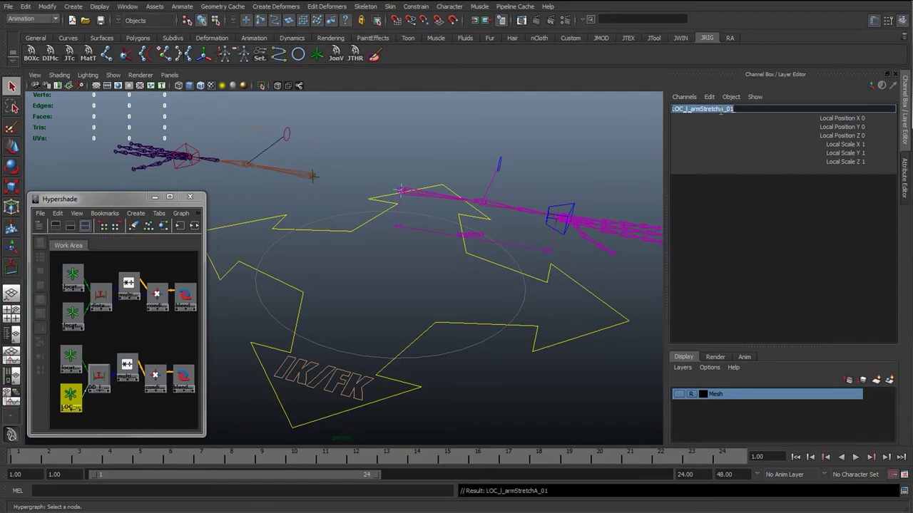
pyautogui.click(72, 358)
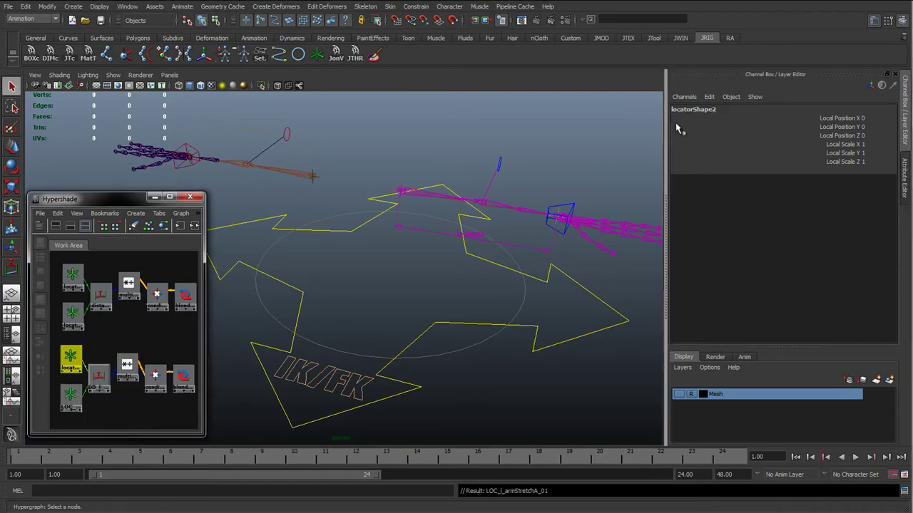
pyautogui.doubleClick(693, 109)
pyautogui.hotkey('ctrl', 'v')
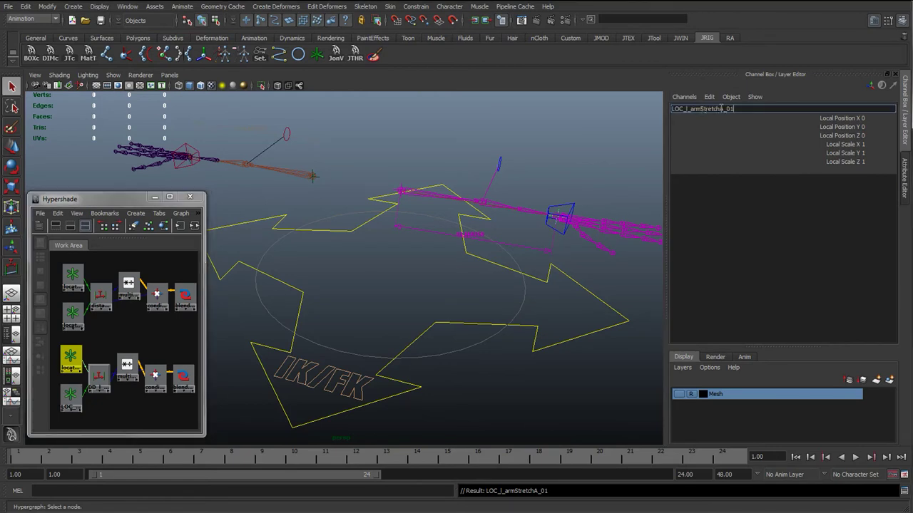
pyautogui.press('Return')
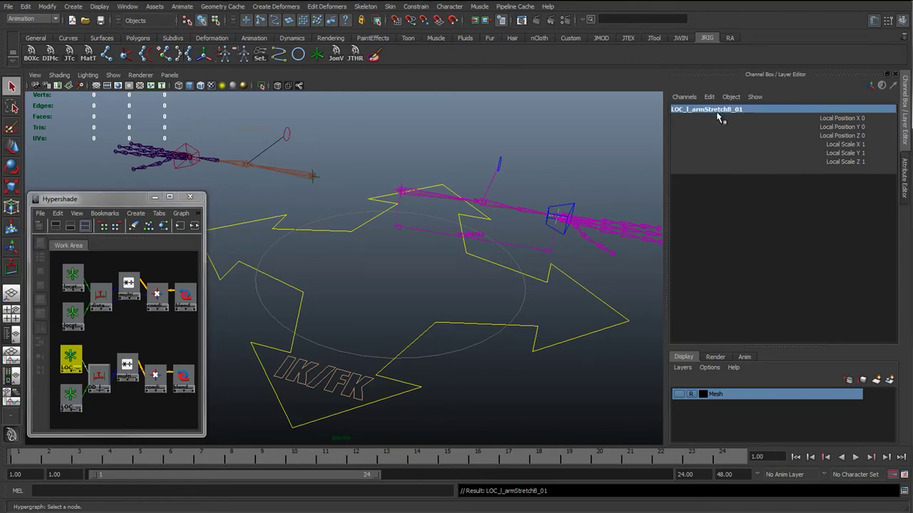
# Step: Rename the right shoulder's locator shape node as LOC_r_armStretchA_01, reusing the copied locator name
pyautogui.click(72, 314)
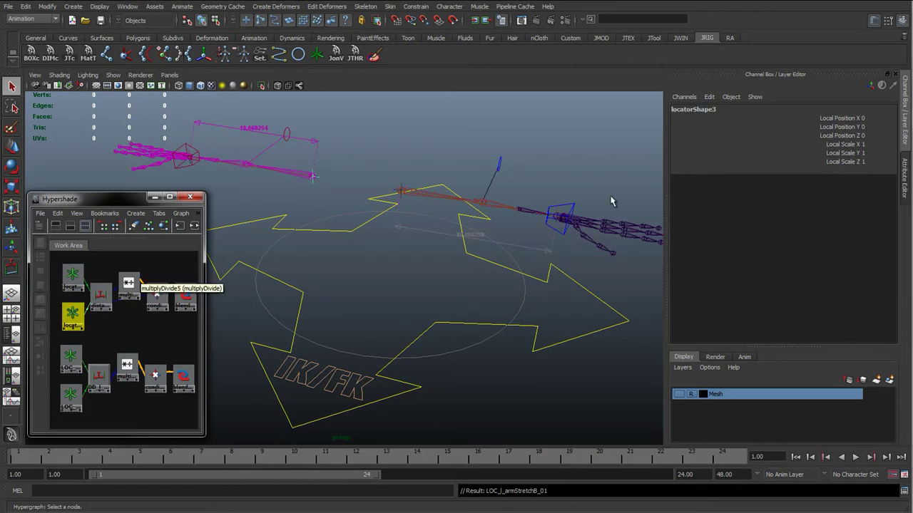
pyautogui.doubleClick(699, 109)
pyautogui.hotkey('ctrl', 'v')
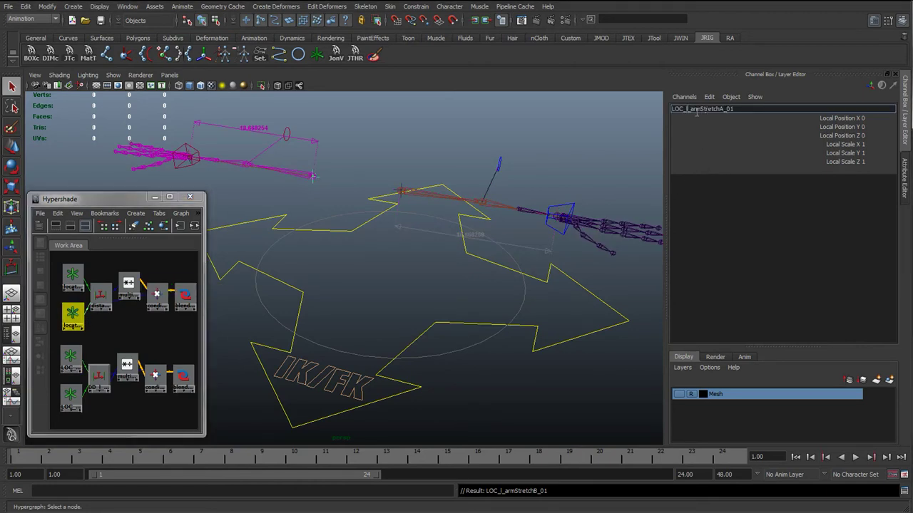
pyautogui.write('r')
pyautogui.press('Return')
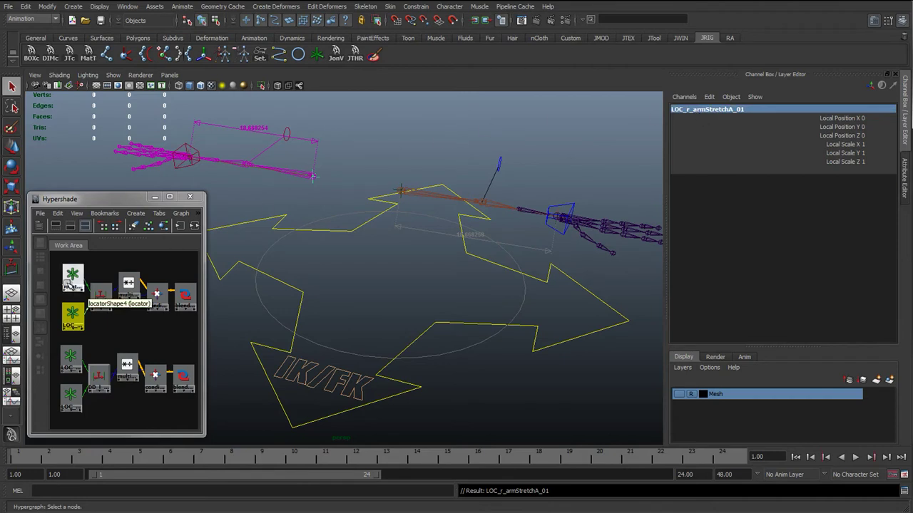
# Step: Rename the right wrist's locator shape node after LOC_l_armStretchB_01, using r as the side letter
pyautogui.click(72, 277)
pyautogui.click(705, 109)
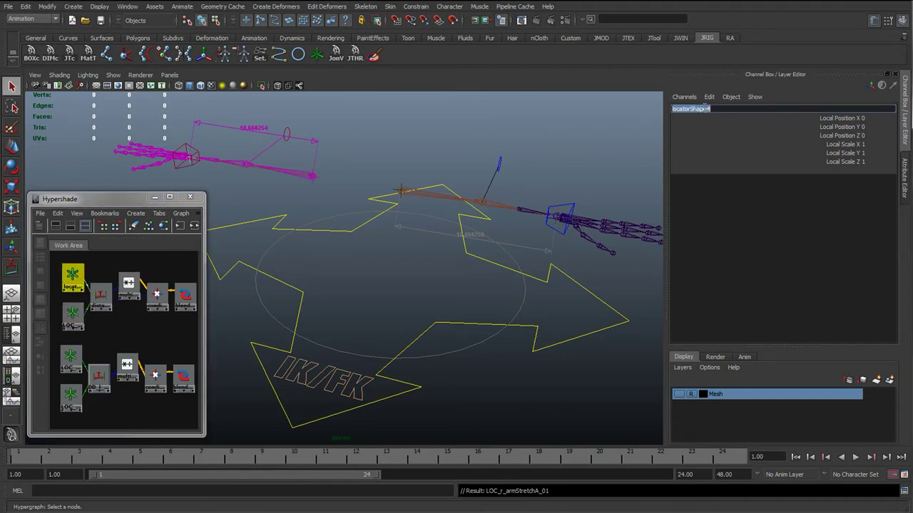
pyautogui.hotkey('ctrl', 'v')
pyautogui.press('BackSpace')
pyautogui.write('r')
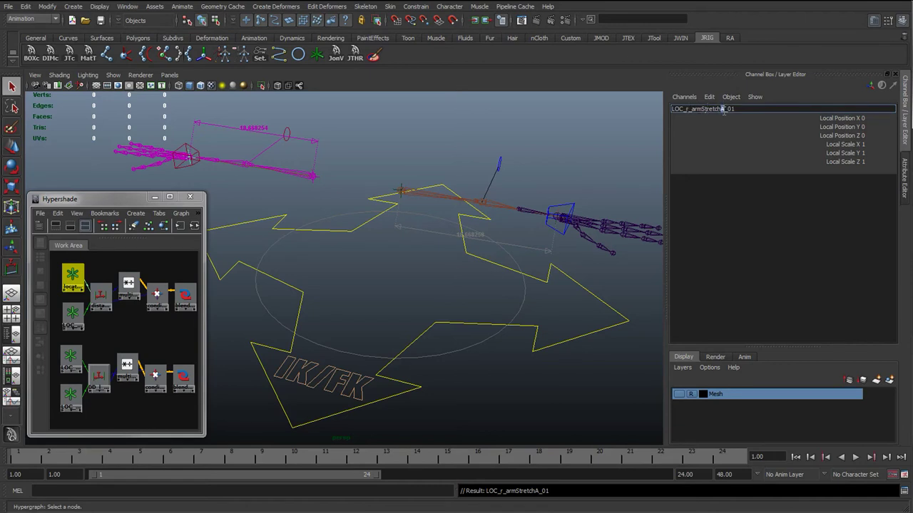
pyautogui.press('Return')
# Step: Copy the left distance dimension's name and rename the right arm's distance dimension as DD_r_armStretch_01
pyautogui.click(459, 238)
pyautogui.click(720, 109)
pyautogui.hotkey('ctrl', 'c')
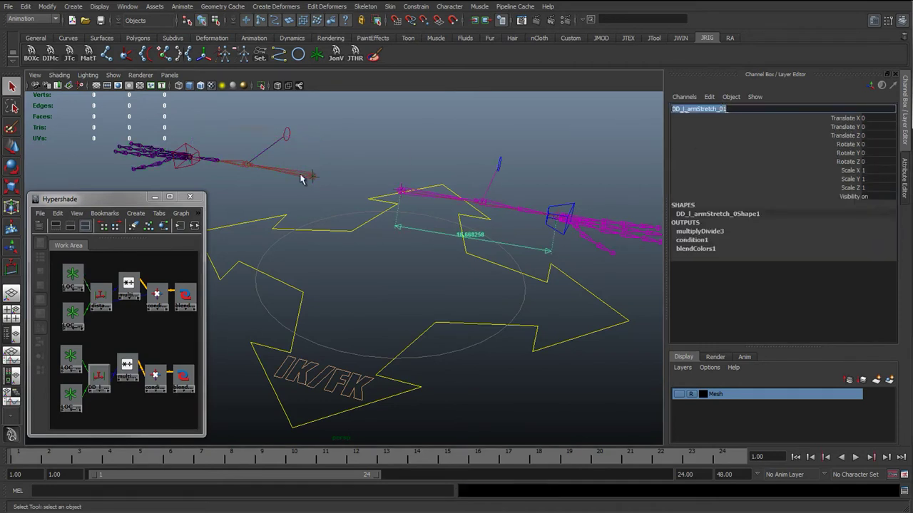
pyautogui.click(243, 131)
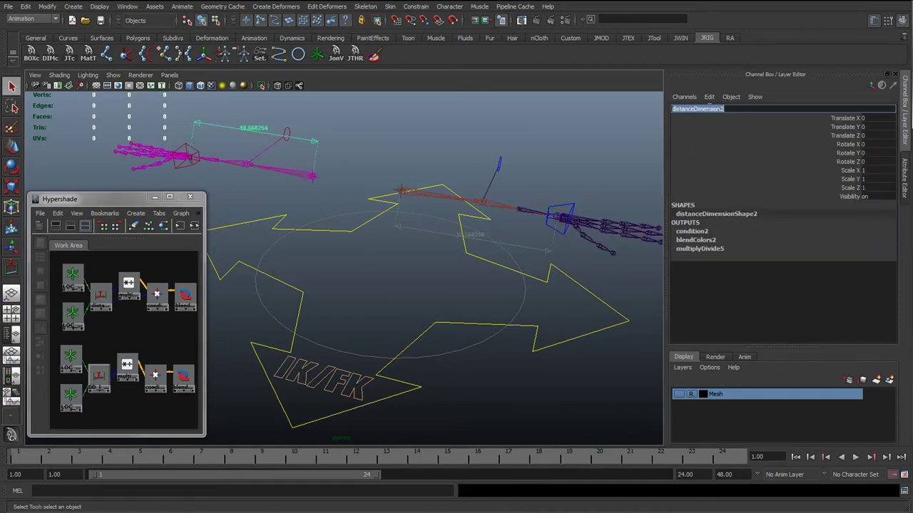
pyautogui.hotkey('ctrl', 'v')
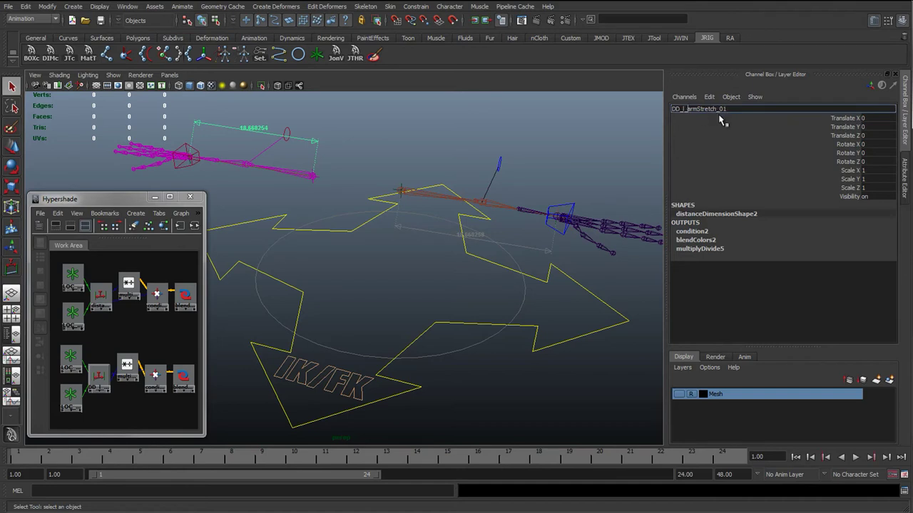
pyautogui.press('Left')
pyautogui.press('Left')
pyautogui.press('Left')
pyautogui.press('Left')
pyautogui.press('Left')
pyautogui.press('Left')
pyautogui.press('Left')
pyautogui.press('Left')
pyautogui.press('Left')
pyautogui.press('Left')
pyautogui.press('Left')
pyautogui.press('Left')
pyautogui.press('Left')
pyautogui.press('Left')
pyautogui.press('BackSpace')
pyautogui.write('r')
pyautogui.press('Return')
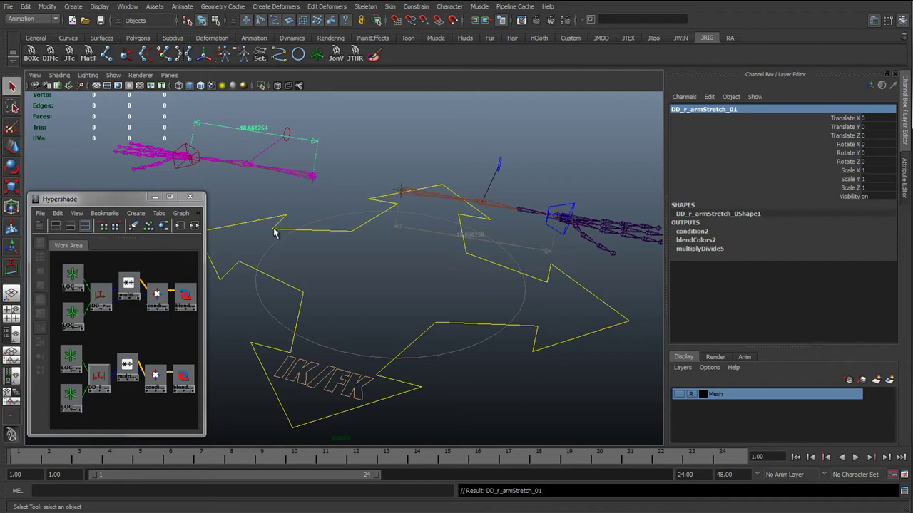
# Step: Widen the Hypershade slightly and rename the left arm's multiplyDivide node as MD_l_stretchValue_01
pyautogui.moveTo(205, 264); pyautogui.dragTo(209, 264)
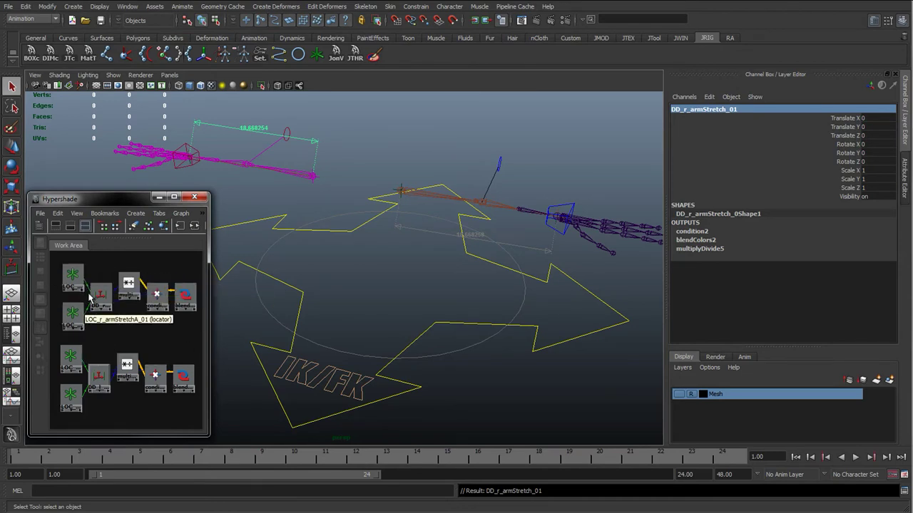
pyautogui.click(99, 376)
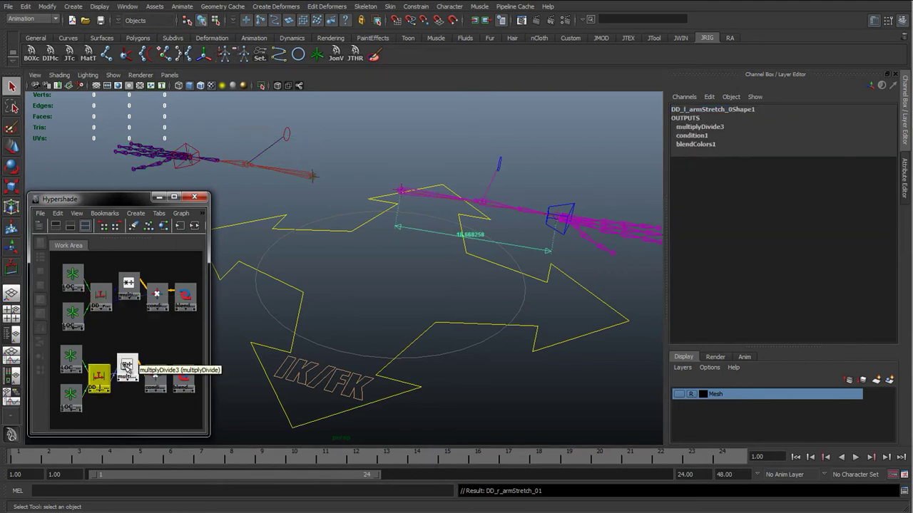
pyautogui.click(127, 365)
pyautogui.click(128, 288)
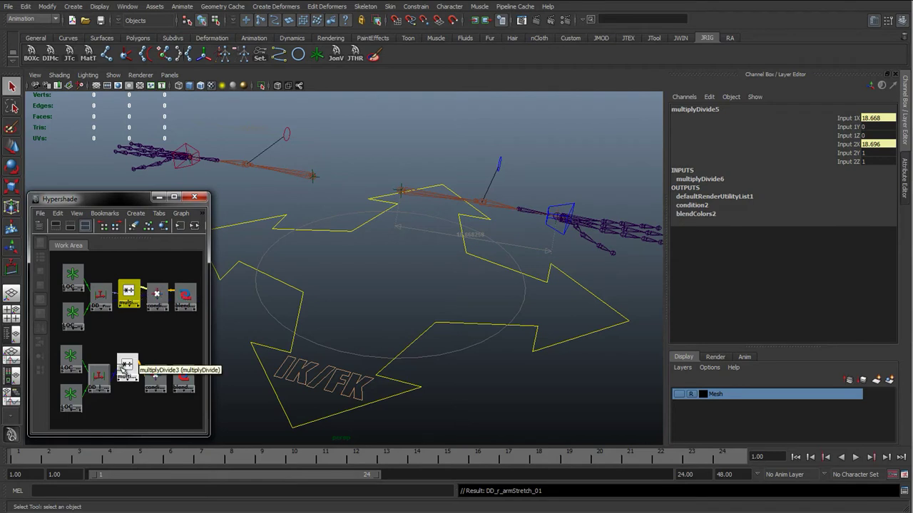
pyautogui.click(125, 373)
pyautogui.click(98, 378)
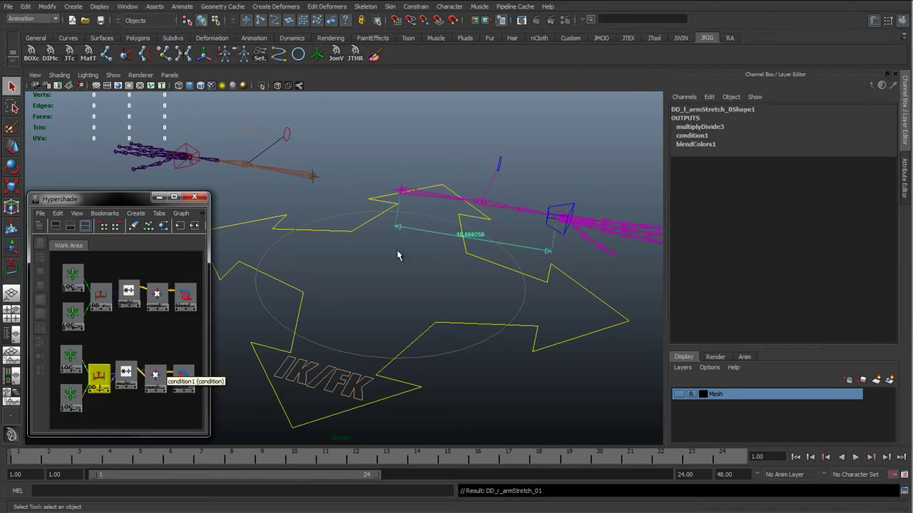
pyautogui.click(125, 372)
pyautogui.click(715, 109)
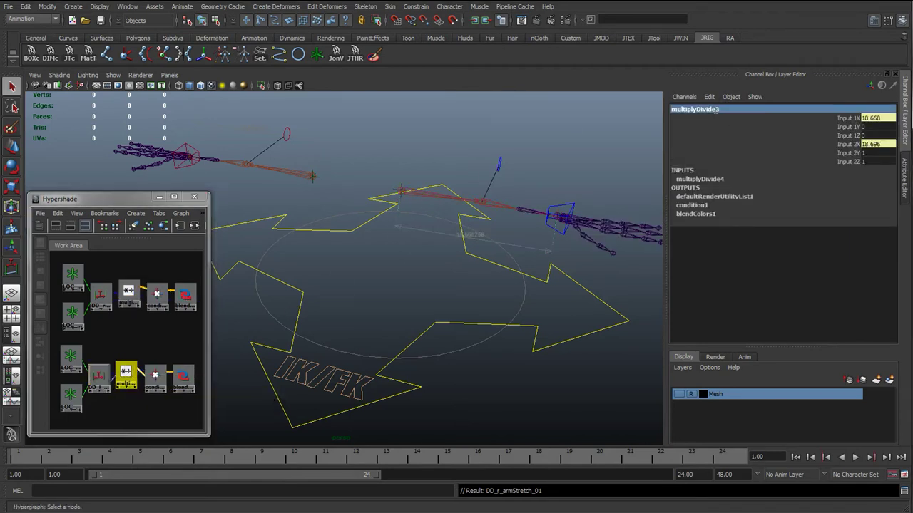
pyautogui.write('MD_l_stretchValue_01')
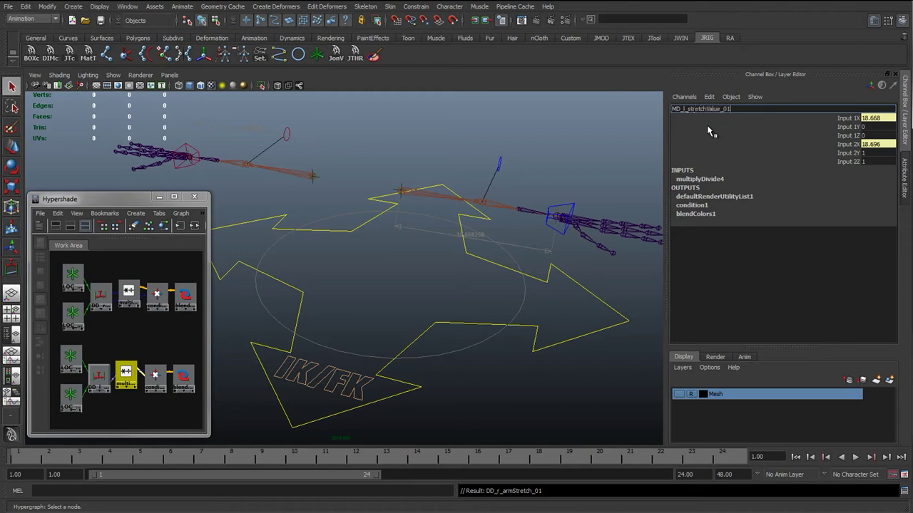
pyautogui.press('Return')
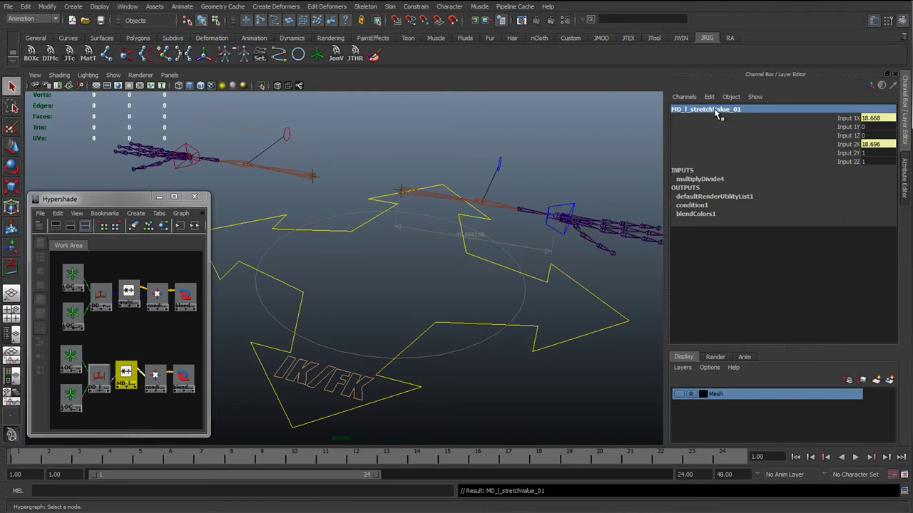
# Step: Insert "arm_" into the left multiplyDivide node's name so that it reads MD_l_arm_stretchValue_01
pyautogui.doubleClick(716, 111)
pyautogui.click(688, 109)
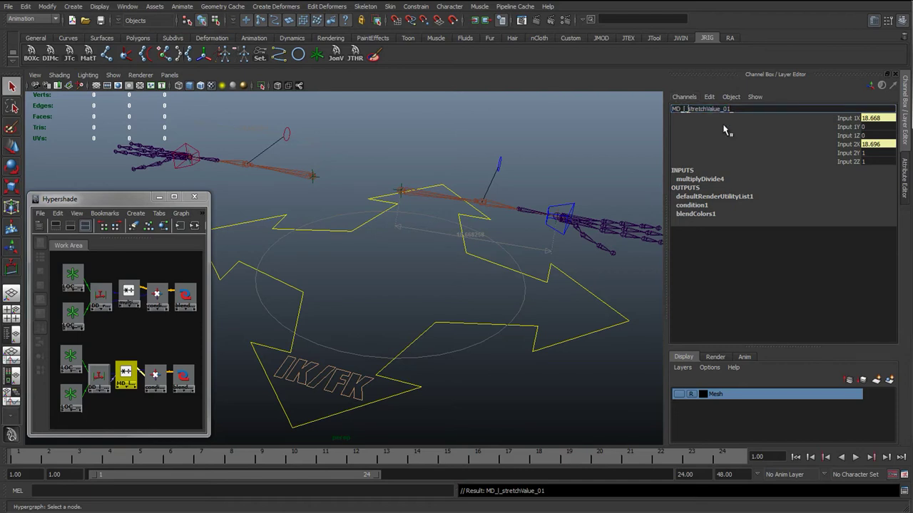
pyautogui.write('arm')
pyautogui.write('_')
pyautogui.press('Return')
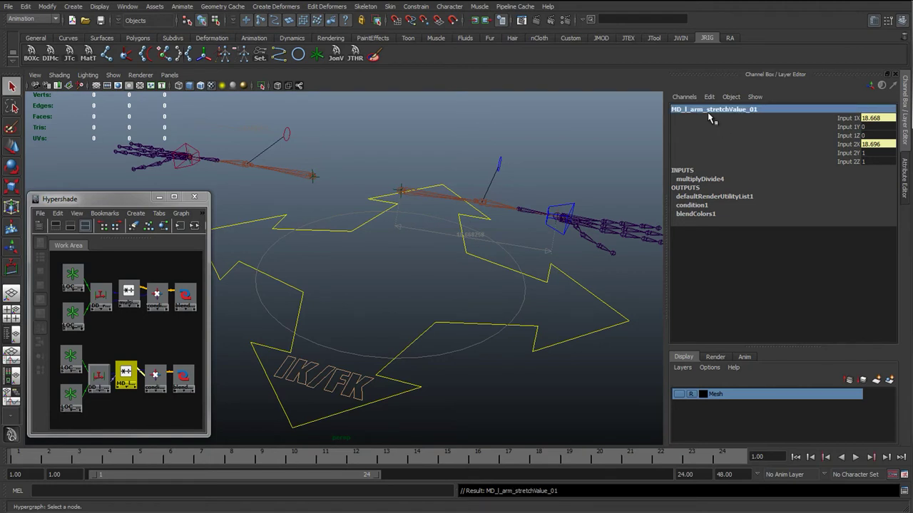
# Step: Copy the left multiplyDivide node's name and rename the right arm's multiplyDivide node as MD_r_arm_stretchValue_01
pyautogui.click(708, 112)
pyautogui.hotkey('ctrl', 'c')
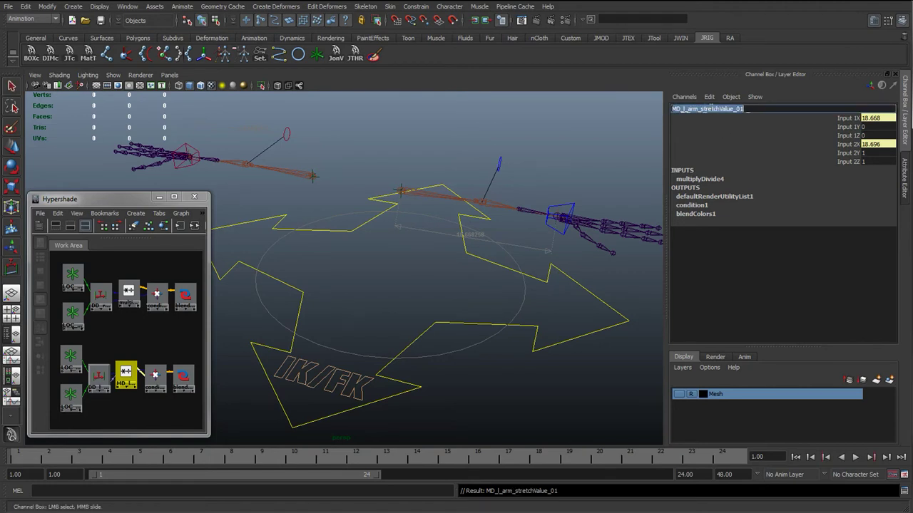
pyautogui.click(128, 292)
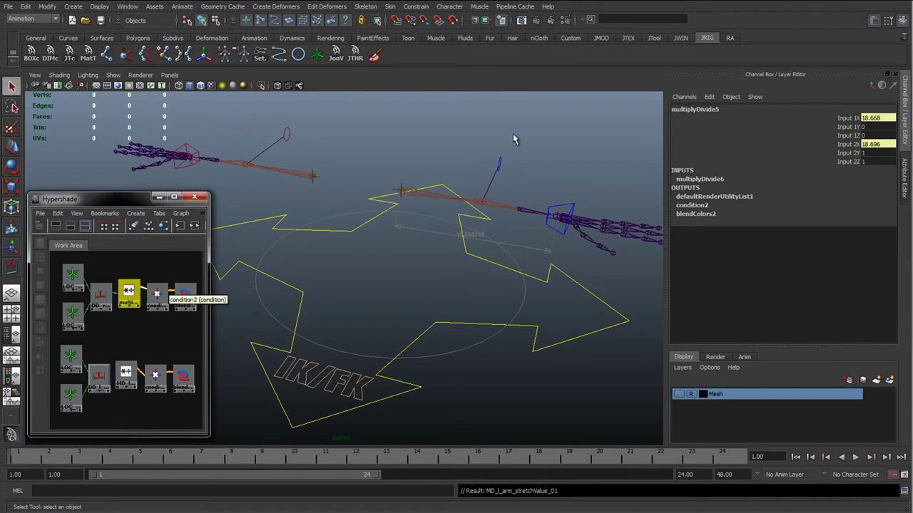
pyautogui.click(689, 110)
pyautogui.hotkey('ctrl', 'v')
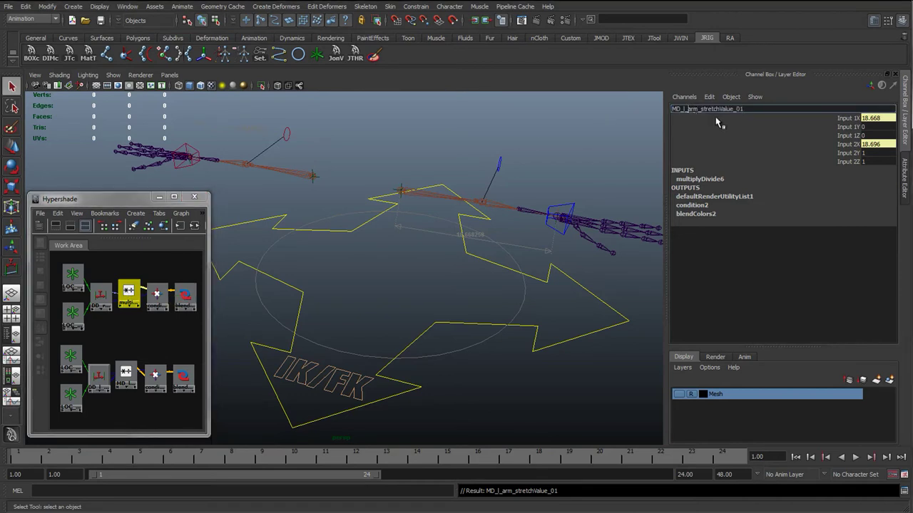
pyautogui.write('r')
pyautogui.press('Return')
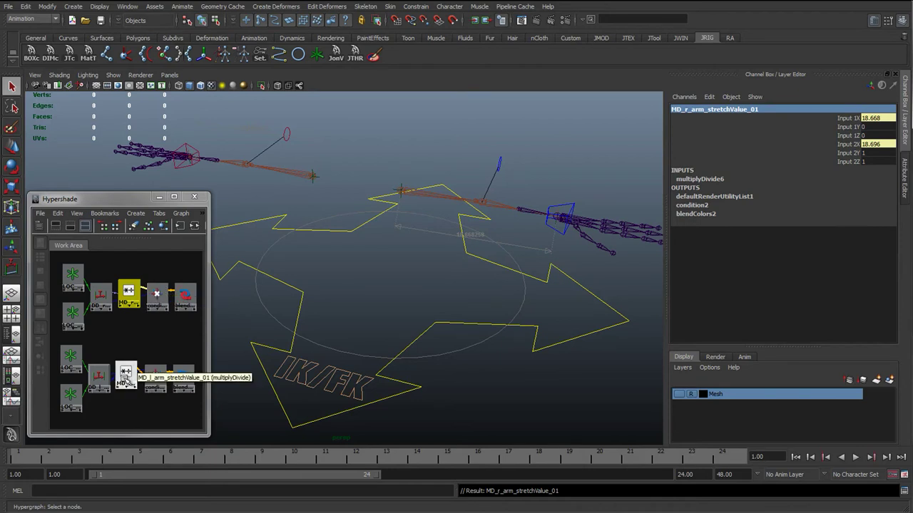
# Step: Rename the left arm's condition node as CON_l_arm_stretchCon_01
pyautogui.click(156, 376)
pyautogui.click(711, 109)
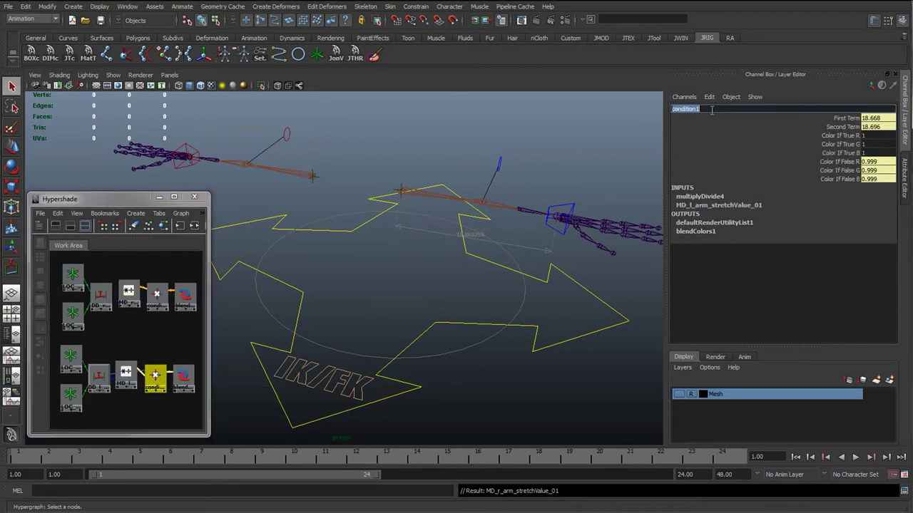
pyautogui.write('chCon_01')
pyautogui.press('Return')
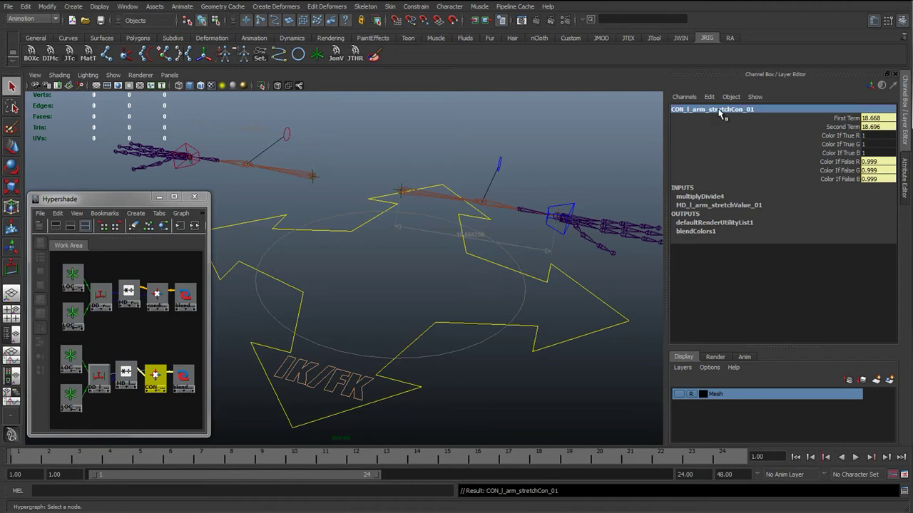
# Step: Copy the left condition node's name onto the right arm's condition node and try to change its side letter to r
pyautogui.doubleClick(713, 110)
pyautogui.hotkey('ctrl', 'c')
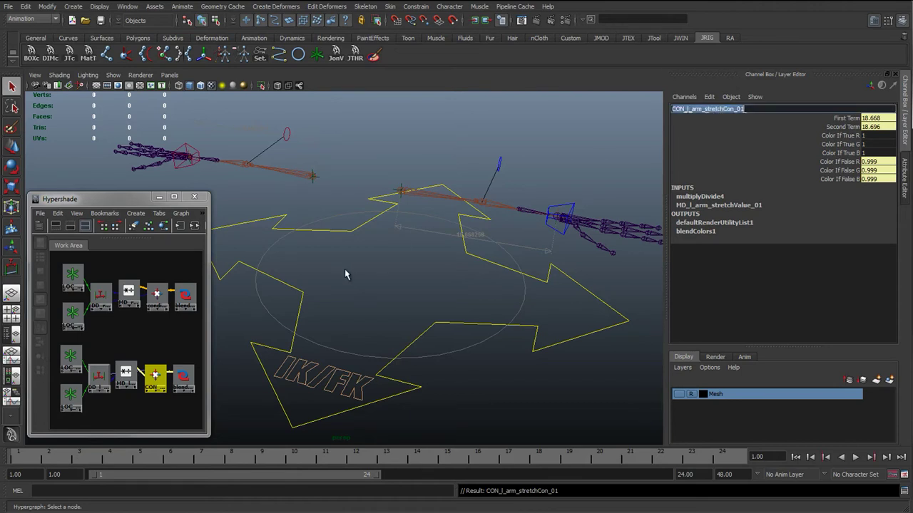
pyautogui.click(158, 295)
pyautogui.doubleClick(686, 111)
pyautogui.hotkey('ctrl', 'v')
pyautogui.click(689, 109)
pyautogui.press('BackSpace')
pyautogui.write('r')
pyautogui.press('Return')
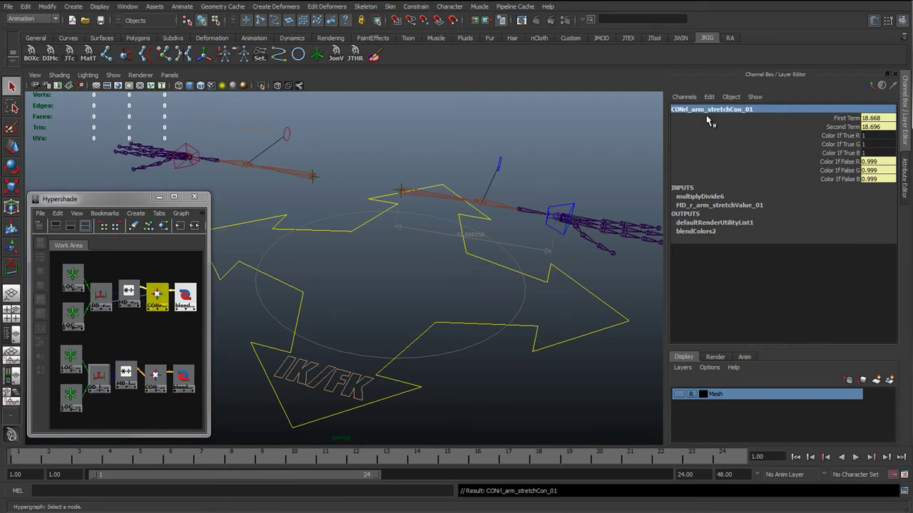
# Step: Correct the right arm's condition node name to CON_r_arm_stretchCon_01
pyautogui.doubleClick(685, 109)
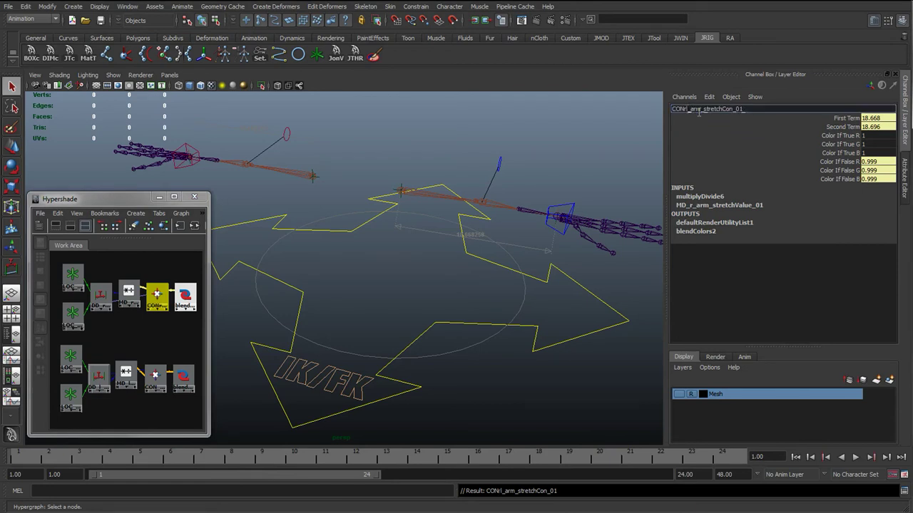
pyautogui.write('_')
pyautogui.press('Delete')
pyautogui.press('Delete')
pyautogui.write('r')
pyautogui.press('Return')
# Step: Rename the left arm's blendColors node as BC_l_arm_stretchSwitch_01
pyautogui.click(184, 295)
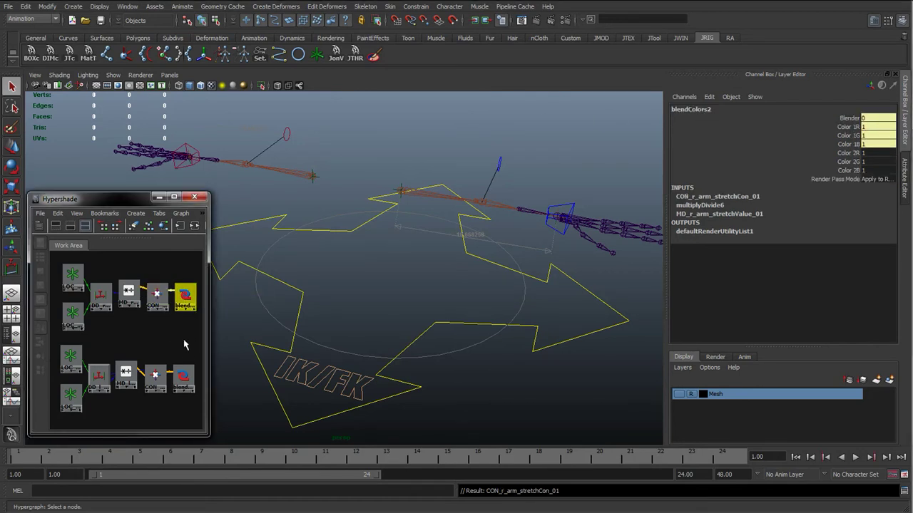
pyautogui.click(183, 378)
pyautogui.click(692, 110)
pyautogui.click(691, 111)
pyautogui.write('BC_l_arm_stretchSwitch_01')
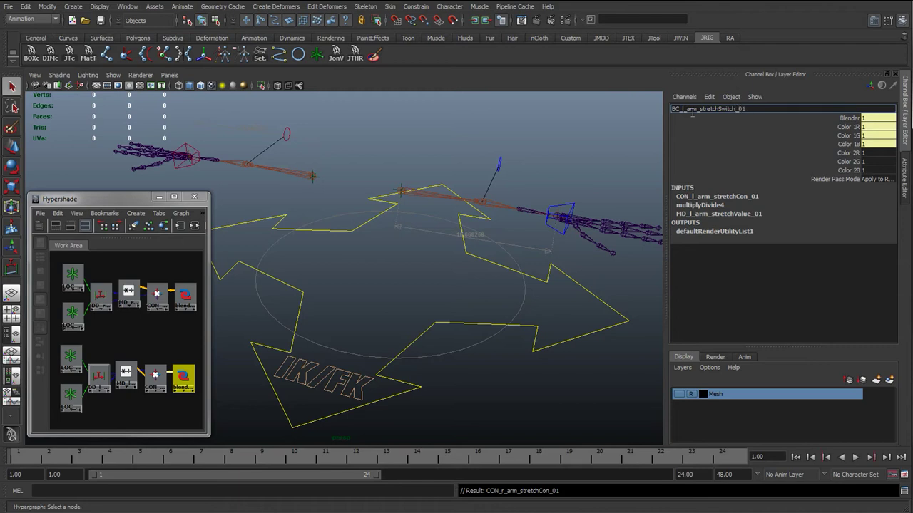
# Step: Copy the left blendColors node's name and rename the right arm's blendColors node as BC_r_arm_stretchSwitch_01
pyautogui.click(702, 109)
pyautogui.hotkey('ctrl', 'c')
pyautogui.click(185, 295)
pyautogui.click(693, 110)
pyautogui.hotkey('ctrl', 'v')
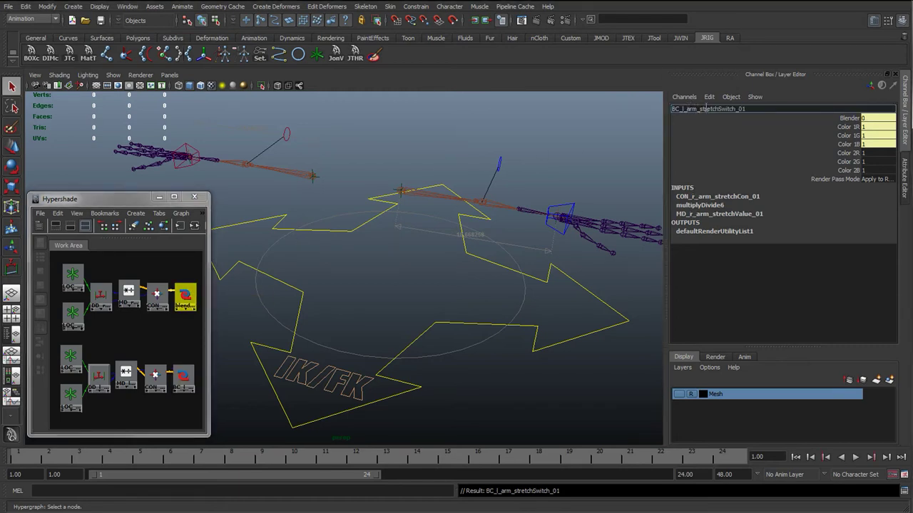
pyautogui.press('BackSpace')
pyautogui.write('r')
pyautogui.press('Return')
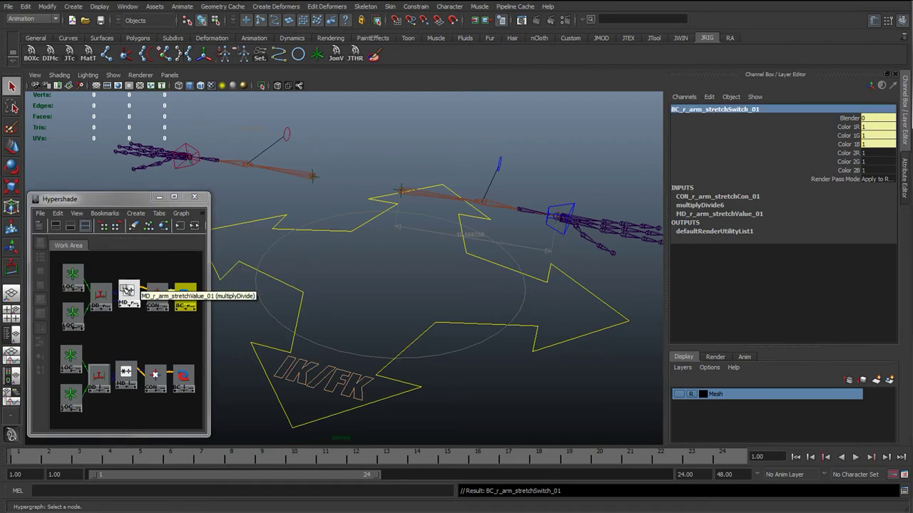
# Step: Copy the name of the right arm's MD_r_arm_stretchValue_01 node
pyautogui.click(128, 292)
pyautogui.click(720, 108)
pyautogui.click(722, 108)
pyautogui.hotkey('ctrl', 'c')
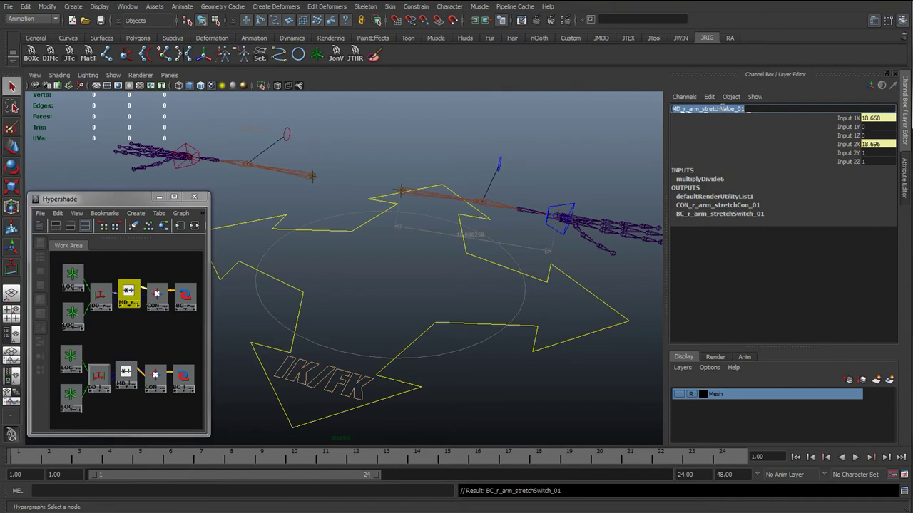
# Step: Graph the connections of both arms' stretchValue multiplyDivide nodes and select the multiplyDivide node feeding the right arm's
pyautogui.click(125, 345)
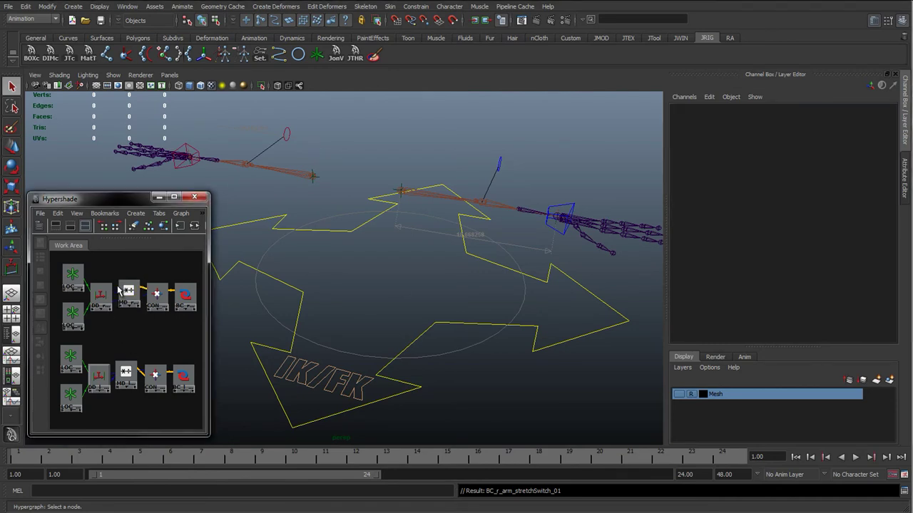
pyautogui.moveTo(125, 270); pyautogui.dragTo(125, 408)
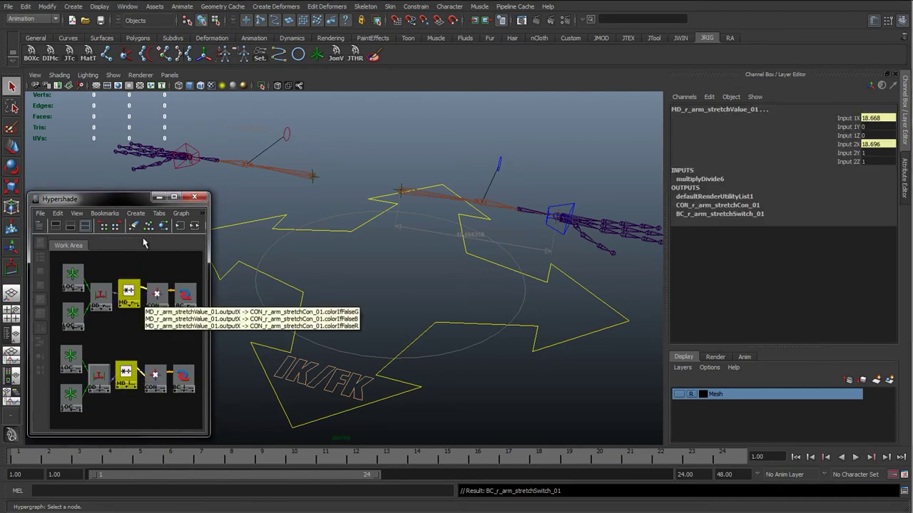
pyautogui.click(193, 225)
pyautogui.keyDown('alt'); pyautogui.moveTo(108, 296); pyautogui.dragTo(138, 316, button='middle'); pyautogui.keyUp('alt')
pyautogui.keyDown('alt'); pyautogui.moveTo(139, 316); pyautogui.dragTo(203, 332, button='right'); pyautogui.keyUp('alt')
pyautogui.keyDown('alt'); pyautogui.moveTo(119, 319); pyautogui.dragTo(156, 378, button='middle'); pyautogui.keyUp('alt')
pyautogui.moveTo(156, 378)
pyautogui.keyDown('alt'); pyautogui.mouseDown(button='right')
pyautogui.moveTo(114, 366)
pyautogui.moveTo(154, 365)
pyautogui.mouseUp(button='right'); pyautogui.keyUp('alt')
pyautogui.click(110, 261)
pyautogui.click(109, 396)
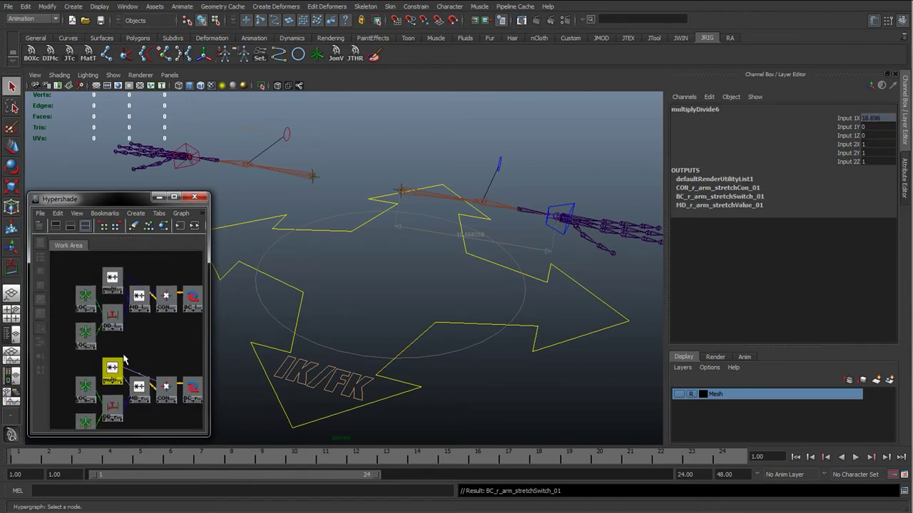
# Step: Rename the multiplyDivide node feeding the left arm's stretchValue node as MD_l_arm_stretchGlobal_01
pyautogui.click(111, 407)
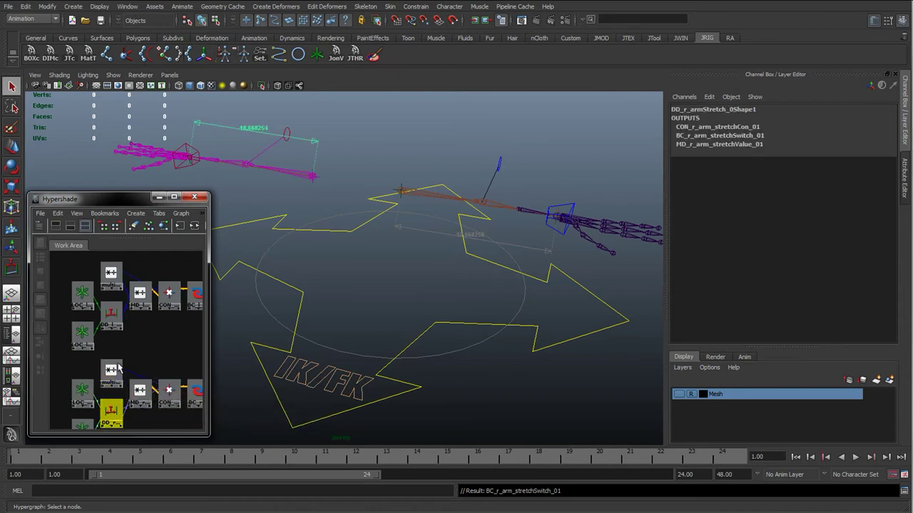
pyautogui.click(110, 312)
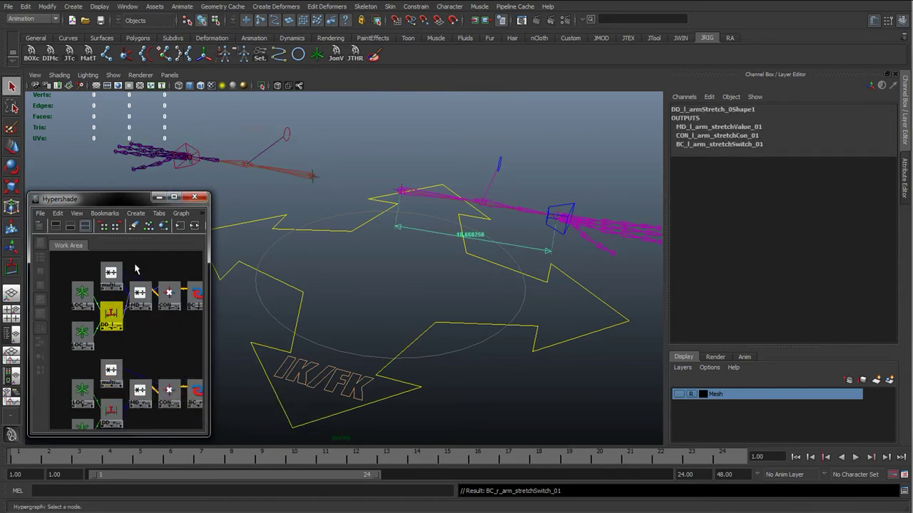
pyautogui.click(110, 274)
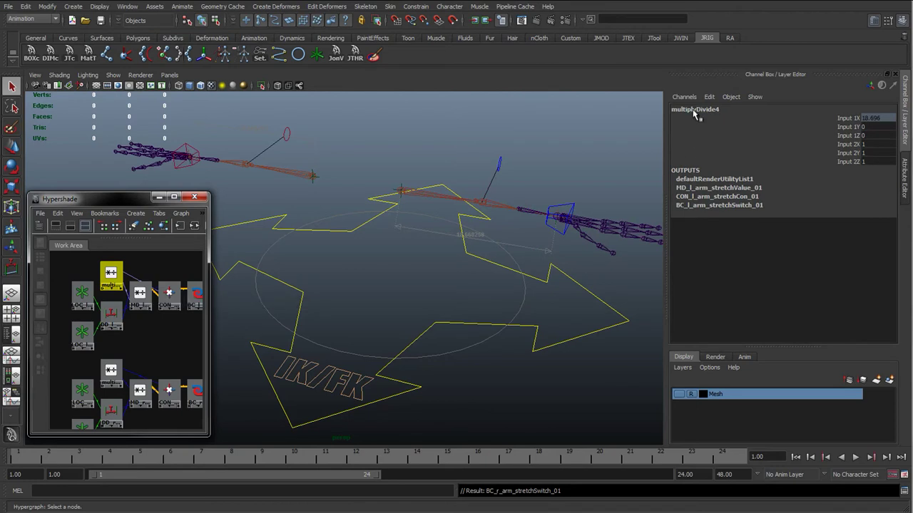
pyautogui.click(693, 110)
pyautogui.hotkey('ctrl', 'v')
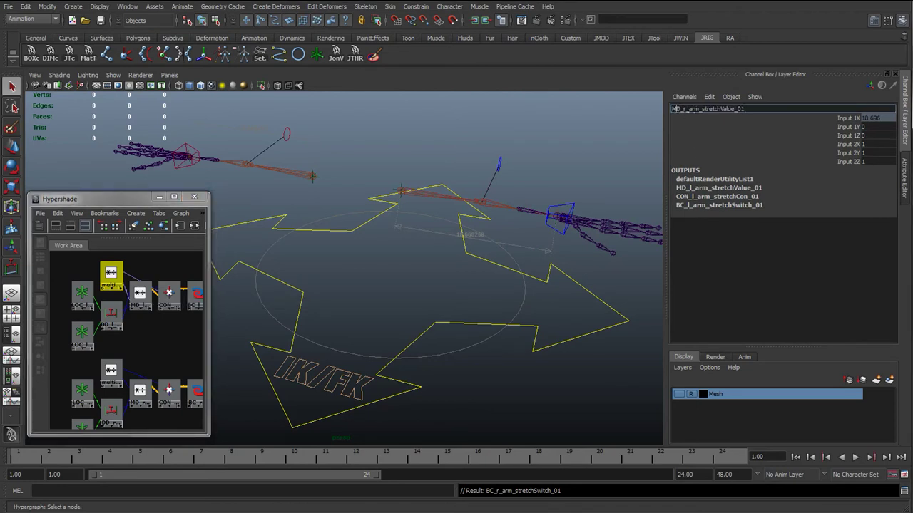
pyautogui.click(686, 110)
pyautogui.moveTo(703, 109); pyautogui.dragTo(726, 108)
pyautogui.write('Glob')
pyautogui.press('Return')
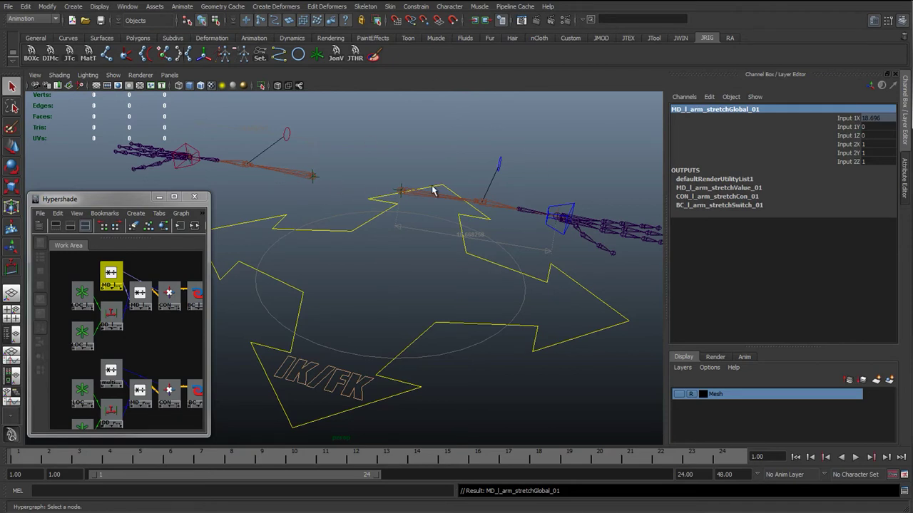
# Step: Copy that name and rename the right arm's matching multiplyDivide node as MD_r_arm_stretchGlobal_01, then clear the selection
pyautogui.doubleClick(703, 109)
pyautogui.hotkey('ctrl', 'c')
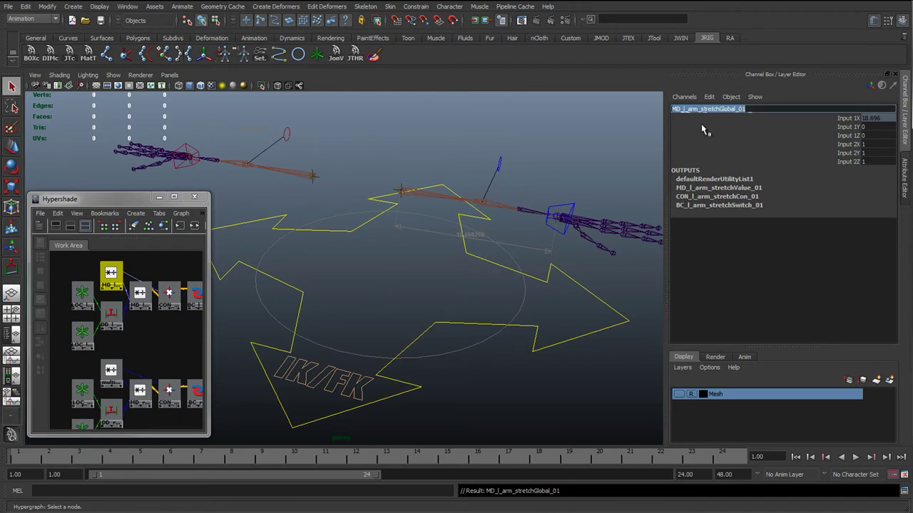
pyautogui.click(111, 372)
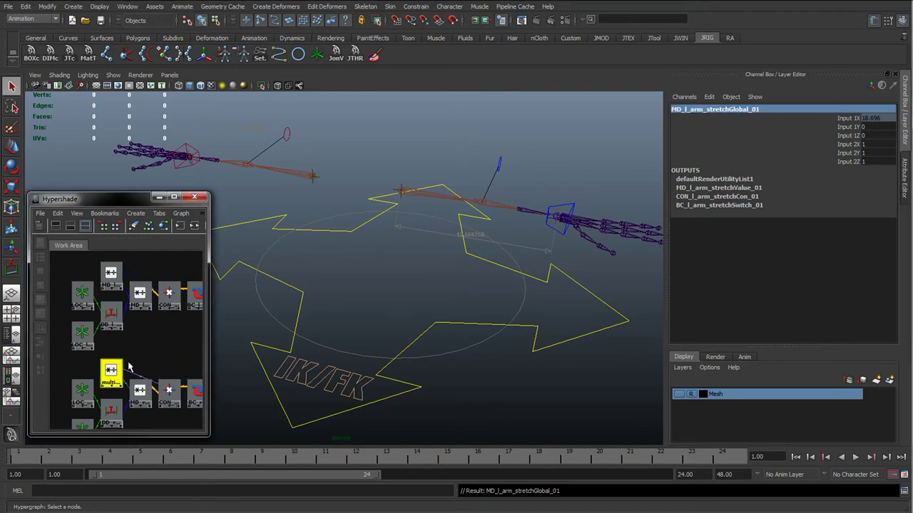
pyautogui.doubleClick(702, 110)
pyautogui.hotkey('ctrl', 'v')
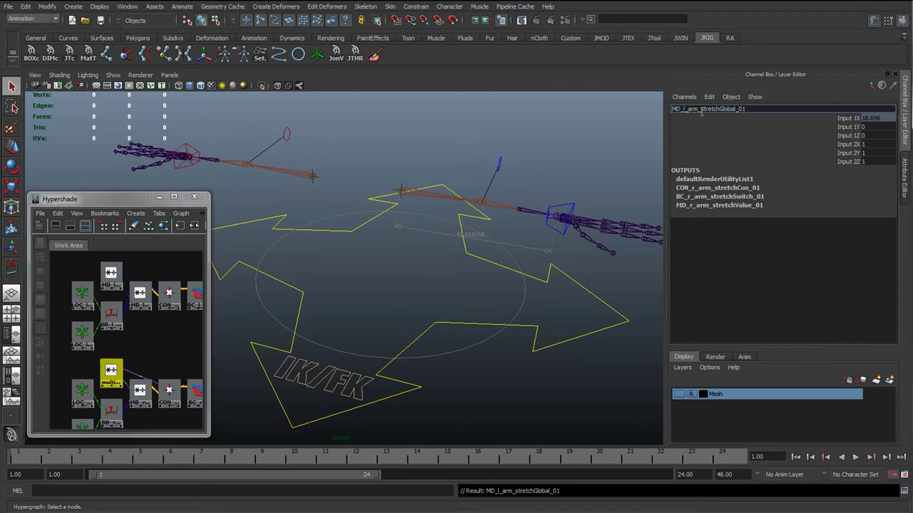
pyautogui.press('BackSpace')
pyautogui.write('r')
pyautogui.press('Return')
pyautogui.click(404, 159)
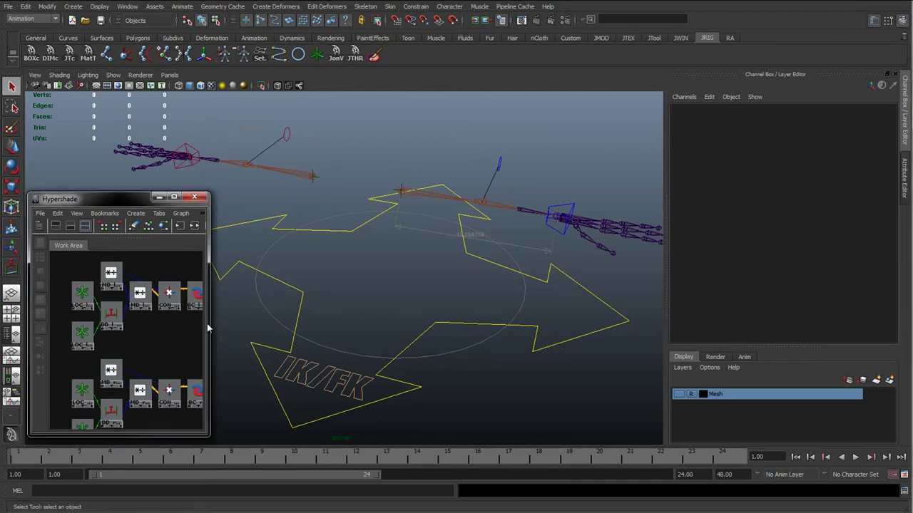
# Step: Widen the Hypershade, select both arms' locator nodes and graph their connections to check the networks
pyautogui.moveTo(208, 328); pyautogui.dragTo(363, 326)
pyautogui.scroll(-3, 243, 332)
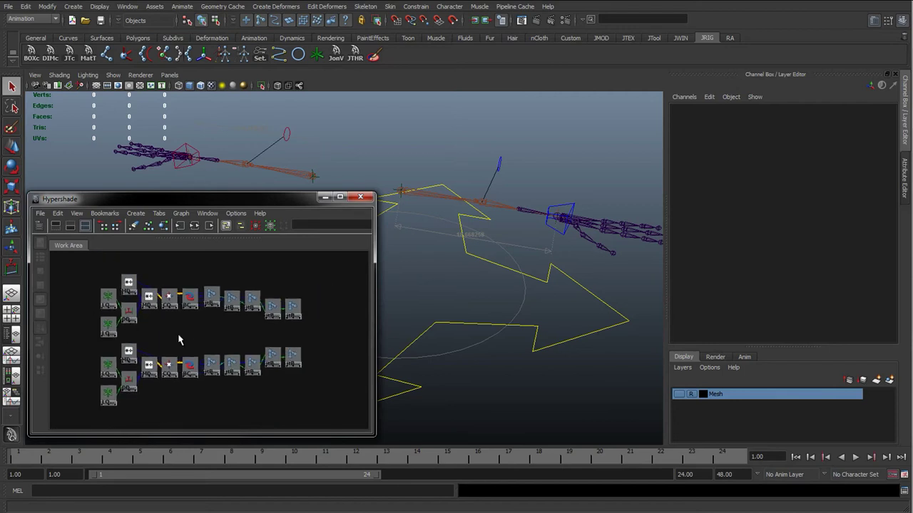
pyautogui.scroll(2, 179, 341)
pyautogui.moveTo(122, 252); pyautogui.dragTo(132, 412)
pyautogui.click(195, 227)
pyautogui.keyDown('alt'); pyautogui.moveTo(131, 302); pyautogui.dragTo(140, 318, button='middle'); pyautogui.keyUp('alt')
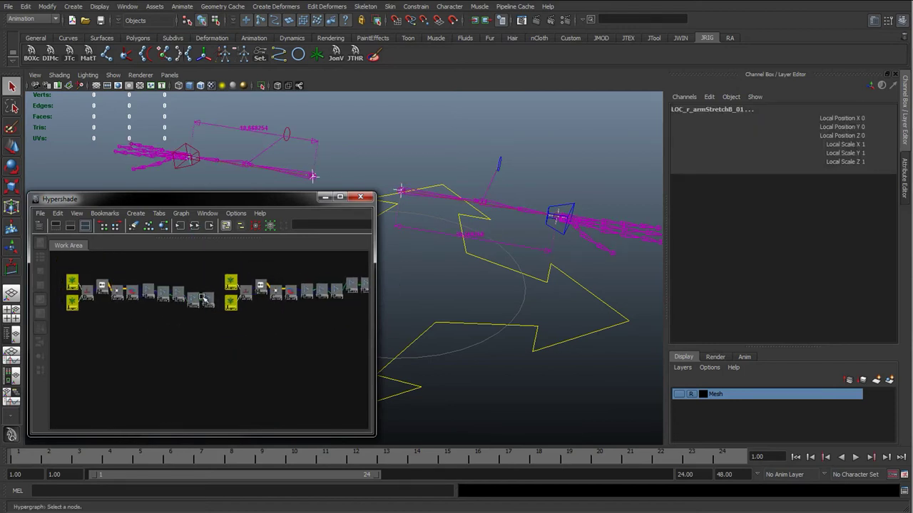
# Step: Close the Hypershade, select the right arm's shoulder locator in the viewport and copy its shape name
pyautogui.click(346, 163)
pyautogui.click(312, 183)
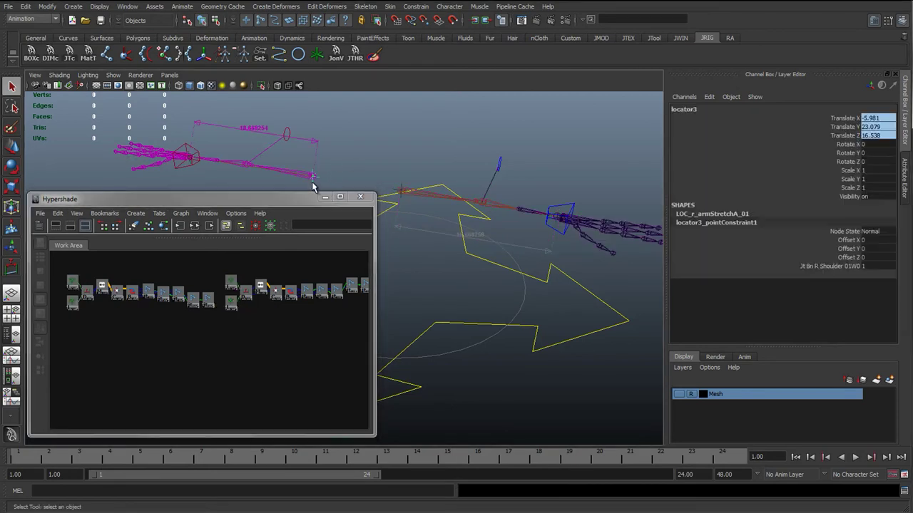
pyautogui.click(191, 166)
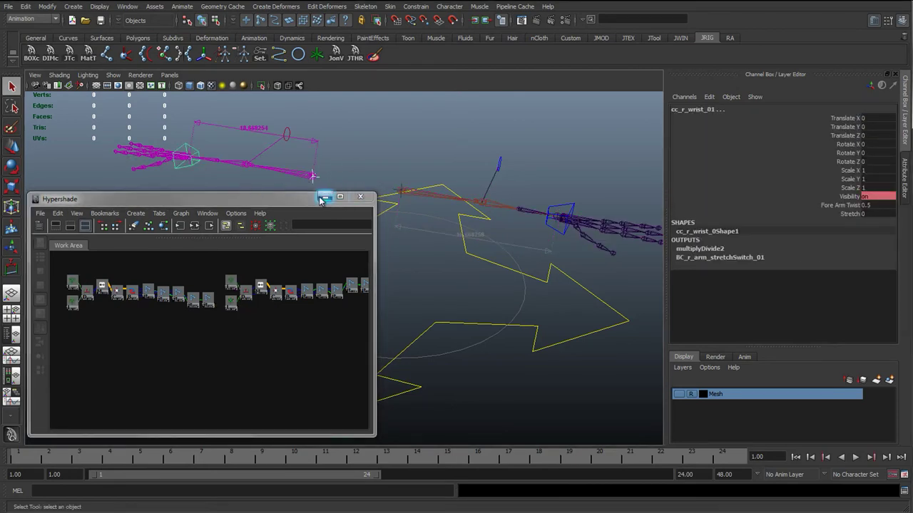
pyautogui.click(359, 197)
pyautogui.keyDown('alt'); pyautogui.moveTo(289, 202); pyautogui.dragTo(336, 219); pyautogui.keyUp('alt')
pyautogui.scroll(4, 333, 171)
pyautogui.click(335, 208)
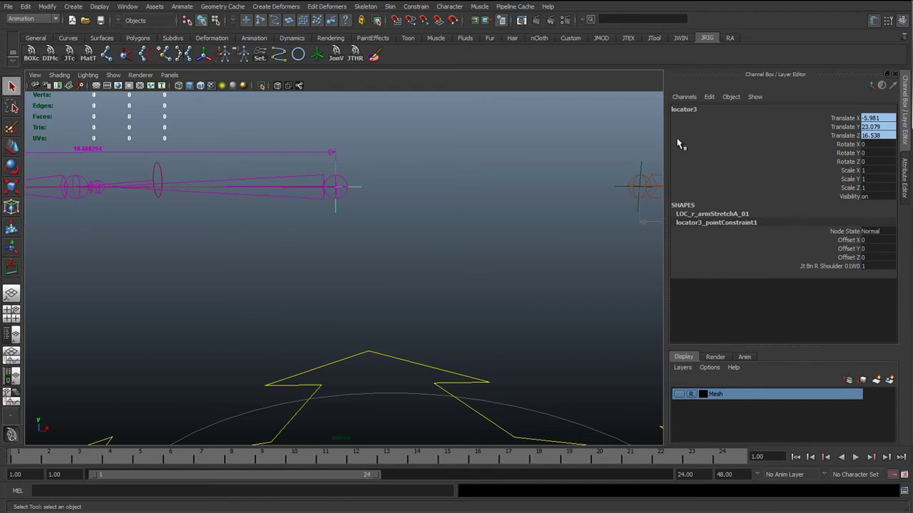
pyautogui.keyDown('alt'); pyautogui.moveTo(456, 187); pyautogui.dragTo(533, 232); pyautogui.keyUp('alt')
pyautogui.doubleClick(708, 216)
pyautogui.hotkey('ctrl', 'c')
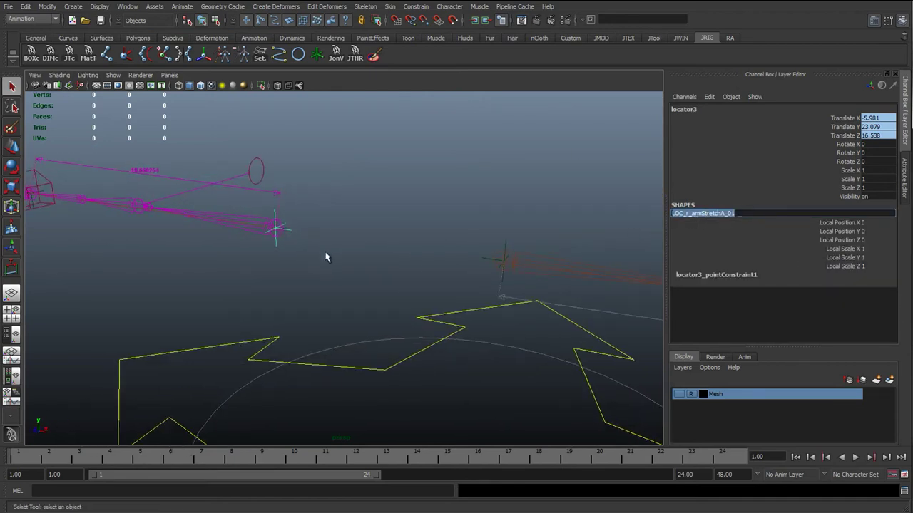
# Step: Rename the right shoulder locator's transform from its shape name as LOC_r_armStretchA
pyautogui.keyDown('alt'); pyautogui.moveTo(455, 241); pyautogui.dragTo(397, 264); pyautogui.keyUp('alt')
pyautogui.keyDown('alt'); pyautogui.moveTo(397, 264); pyautogui.dragTo(463, 270, button='right'); pyautogui.keyUp('alt')
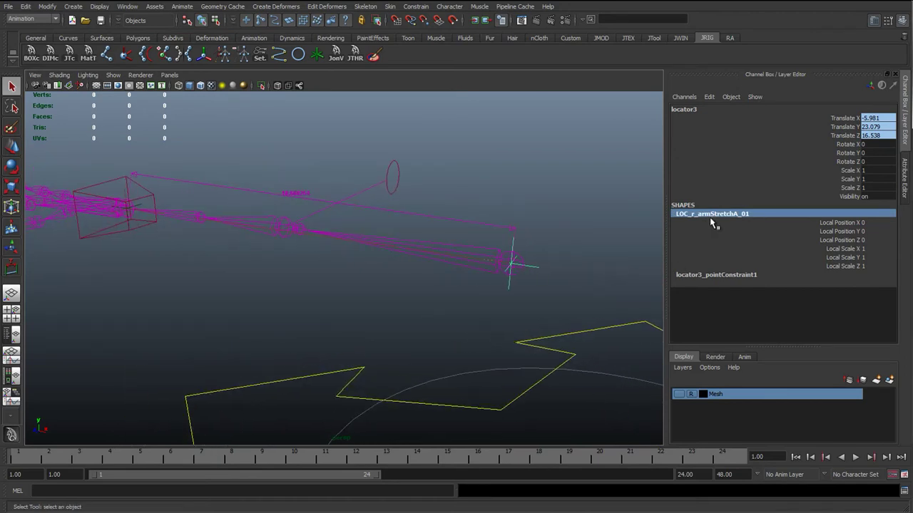
pyautogui.click(705, 214)
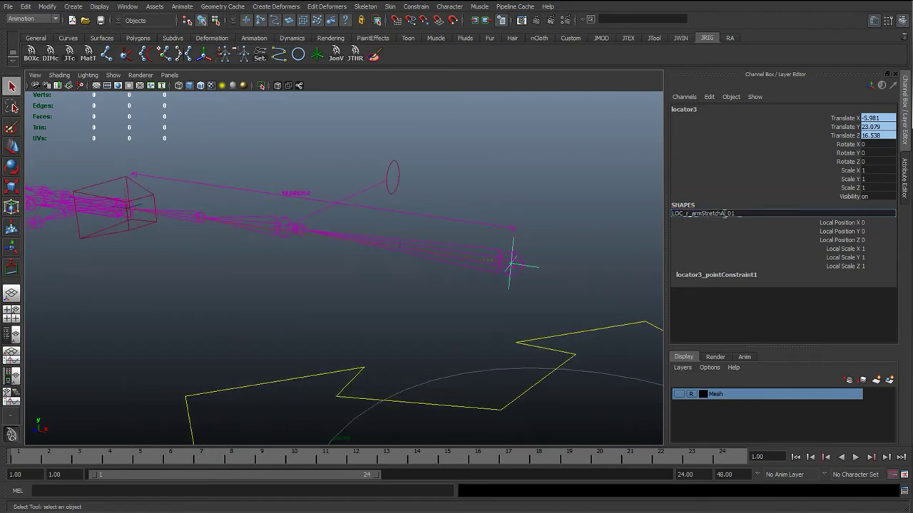
pyautogui.doubleClick(723, 213)
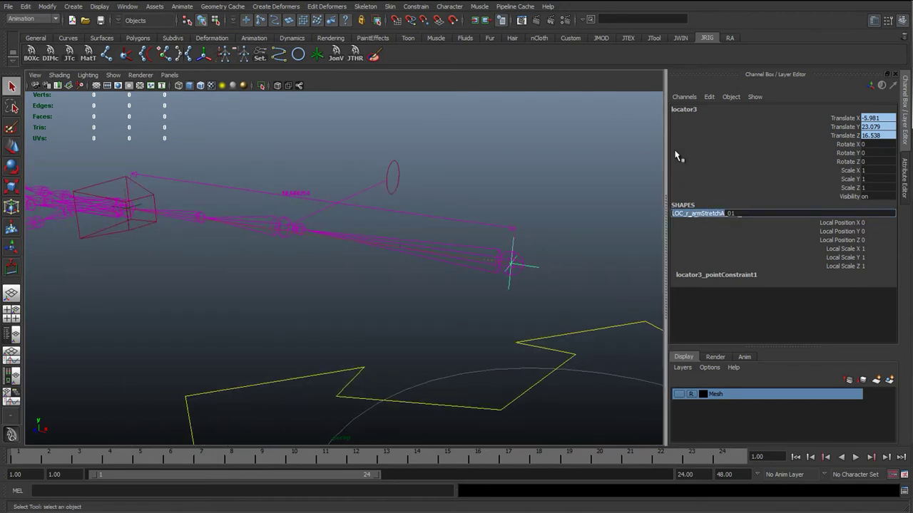
pyautogui.click(695, 109)
pyautogui.doubleClick(704, 109)
pyautogui.hotkey('ctrl', 'v')
pyautogui.press('Return')
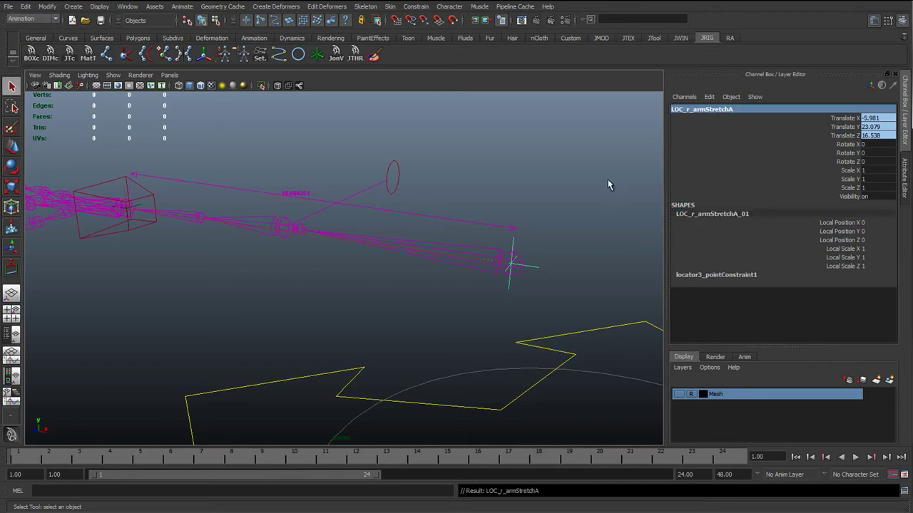
# Step: Copy the right wrist locator's shape name and rename its transform as LOC_r_armStretchB_01
pyautogui.keyDown('alt'); pyautogui.moveTo(598, 188); pyautogui.dragTo(260, 230); pyautogui.keyUp('alt')
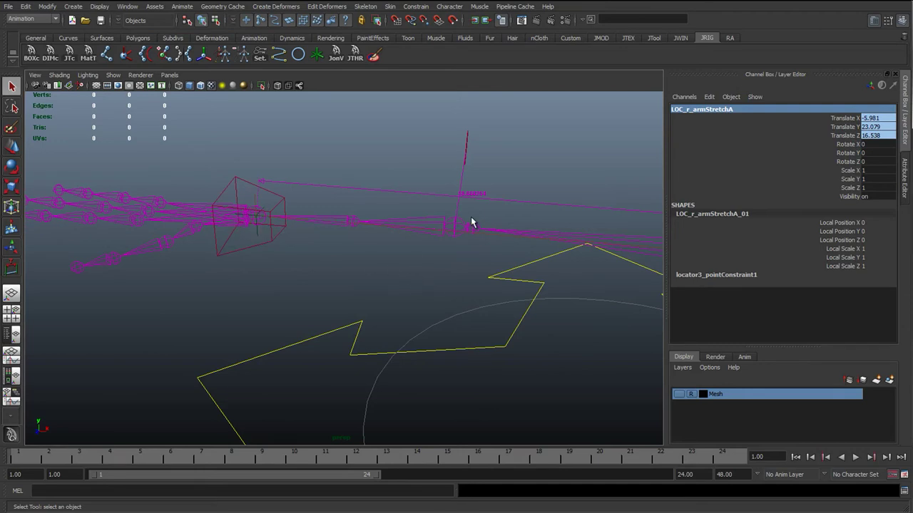
pyautogui.click(418, 191)
pyautogui.keyDown('alt'); pyautogui.moveTo(418, 191); pyautogui.dragTo(291, 259); pyautogui.keyUp('alt')
pyautogui.click(306, 259)
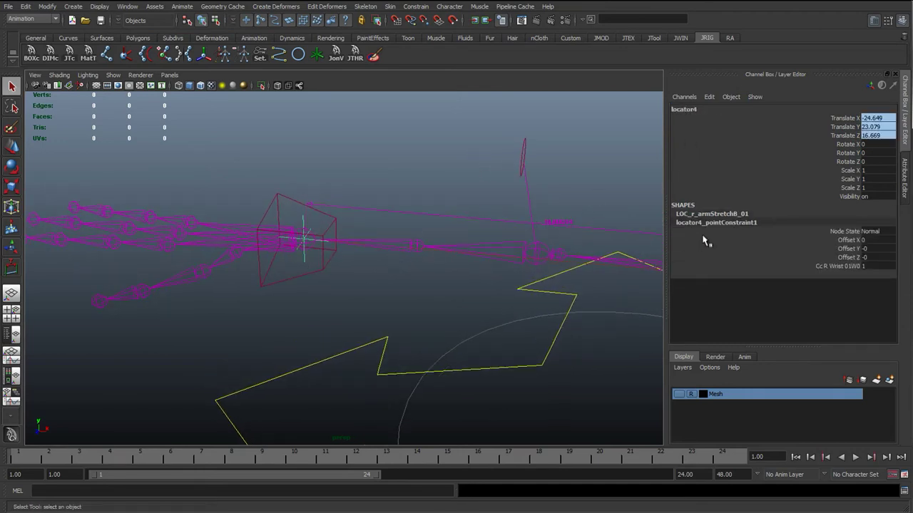
pyautogui.click(734, 214)
pyautogui.hotkey('ctrl', 'c')
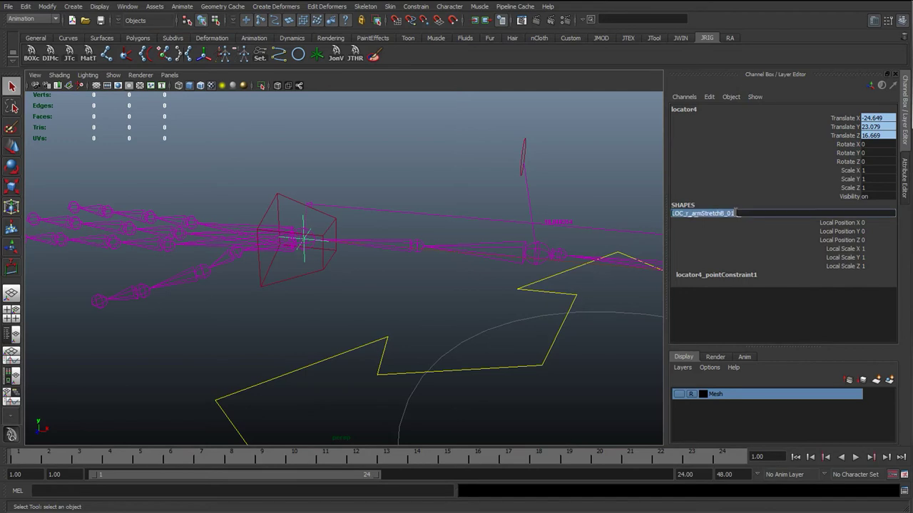
pyautogui.click(700, 111)
pyautogui.hotkey('ctrl', 'v')
pyautogui.press('Return')
# Step: Copy the left shoulder locator's shape name and rename its transform as LOC_l_armStretchA_01
pyautogui.keyDown('alt'); pyautogui.moveTo(350, 240); pyautogui.dragTo(302, 212); pyautogui.keyUp('alt')
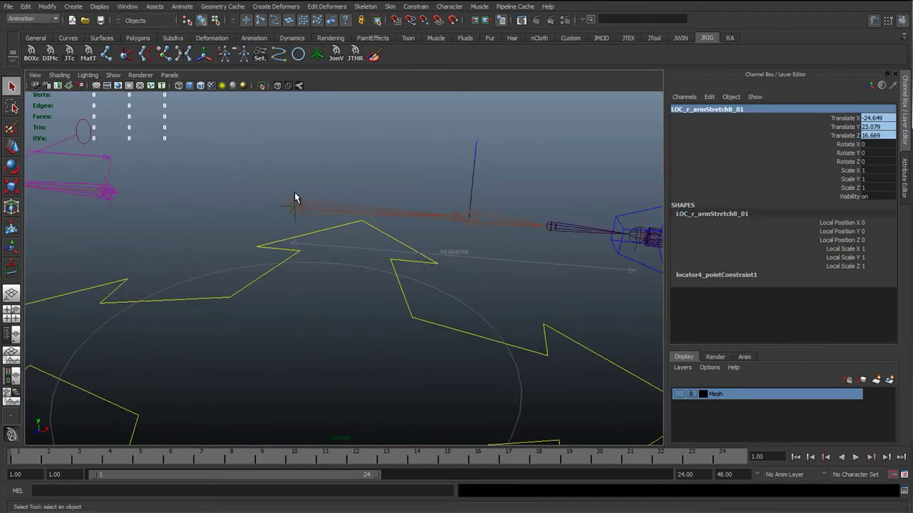
pyautogui.click(293, 207)
pyautogui.click(726, 214)
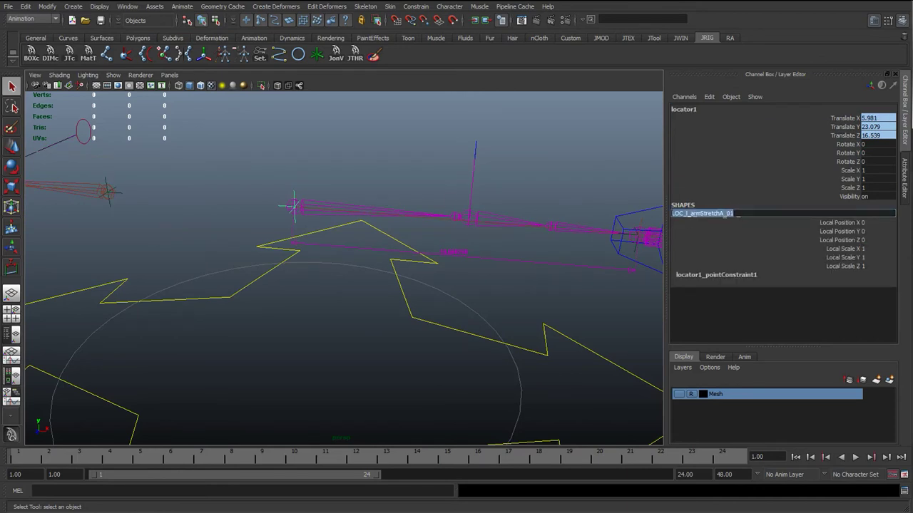
pyautogui.hotkey('ctrl', 'c')
pyautogui.click(698, 108)
pyautogui.hotkey('ctrl', 'v')
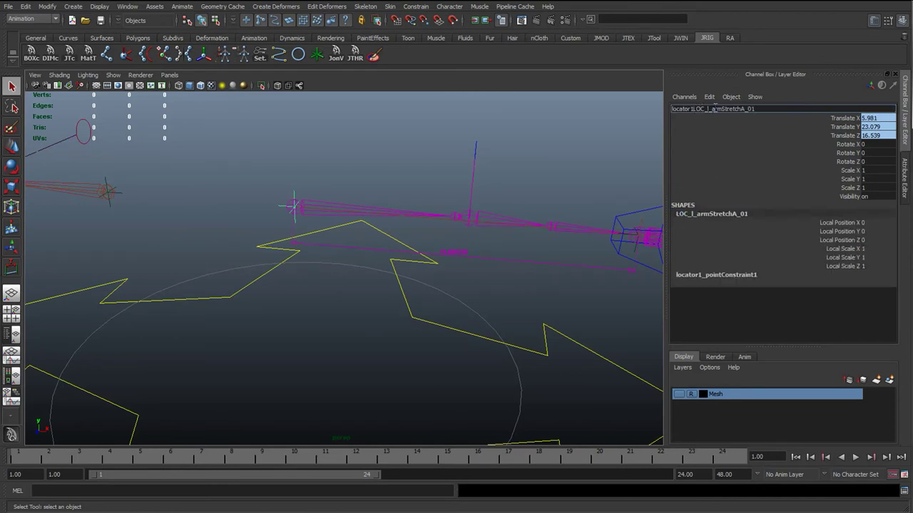
pyautogui.press('Return')
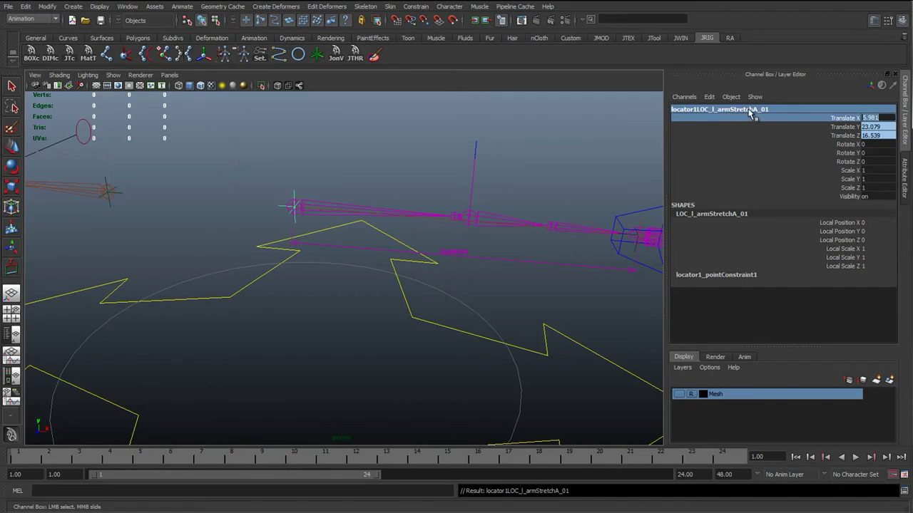
pyautogui.press('w')
pyautogui.click(782, 112)
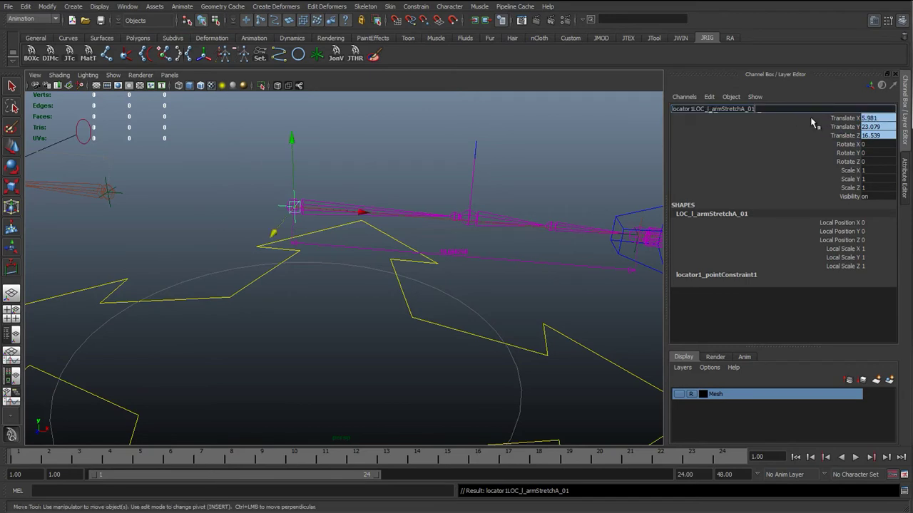
pyautogui.hotkey('ctrl', 'v')
pyautogui.press('Return')
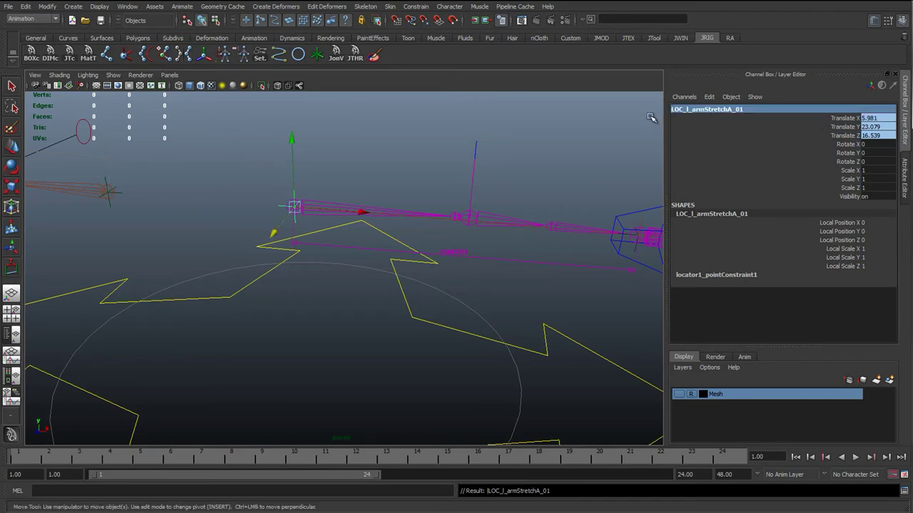
# Step: Rename the left wrist locator's transform to match its shape, LOC_l_armStretchB_01, and clear the selection
pyautogui.keyDown('alt'); pyautogui.moveTo(521, 211); pyautogui.dragTo(396, 209); pyautogui.keyUp('alt')
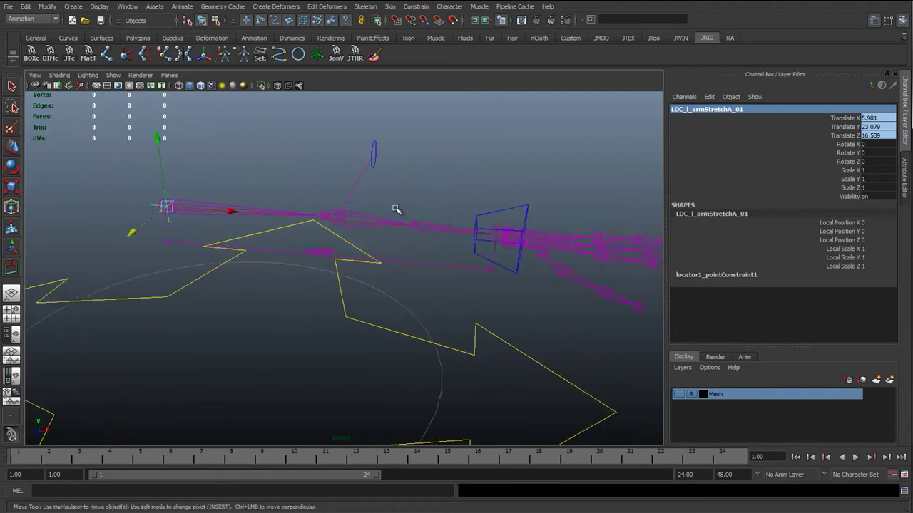
pyautogui.press('q')
pyautogui.click(494, 223)
pyautogui.click(484, 249)
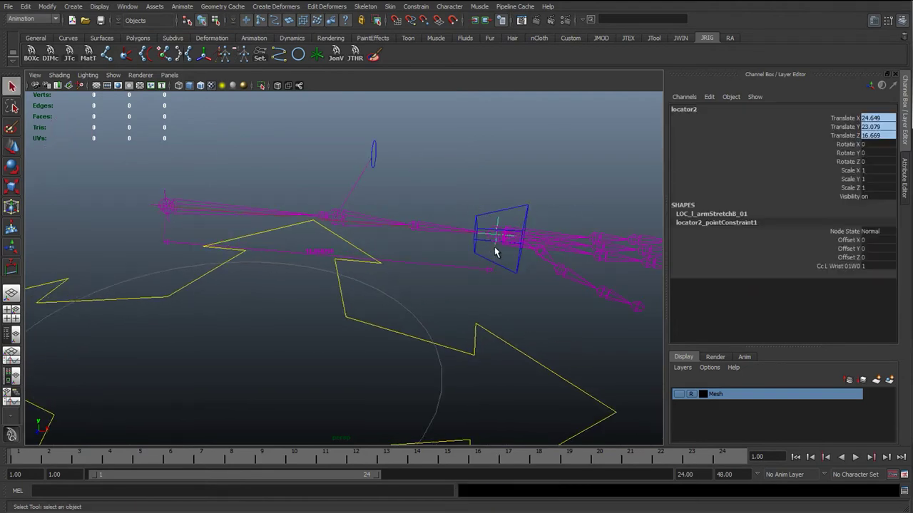
pyautogui.doubleClick(742, 222)
pyautogui.doubleClick(730, 213)
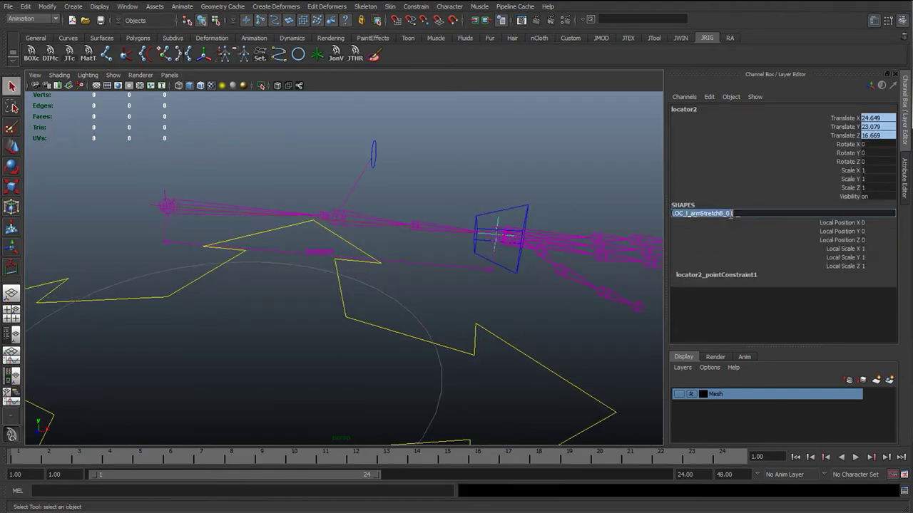
pyautogui.click(722, 108)
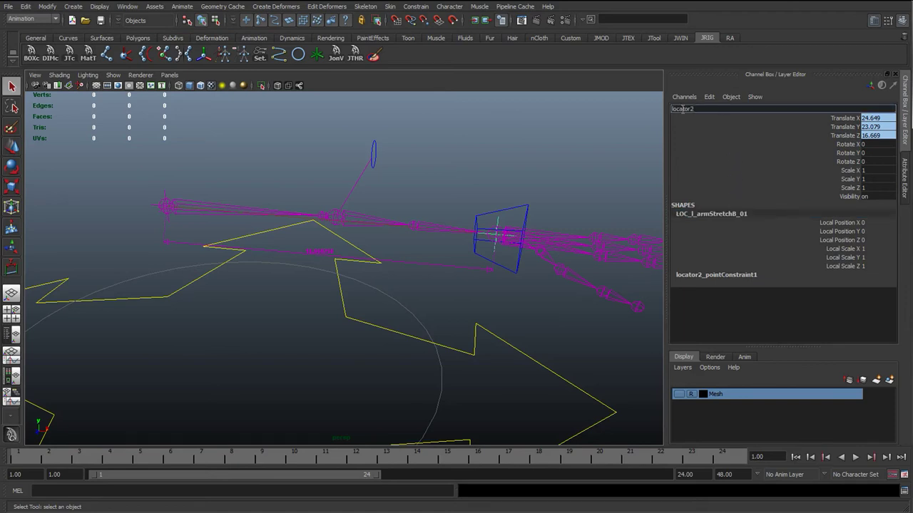
pyautogui.hotkey('ctrl', 'v')
pyautogui.press('Return')
pyautogui.click(611, 137)
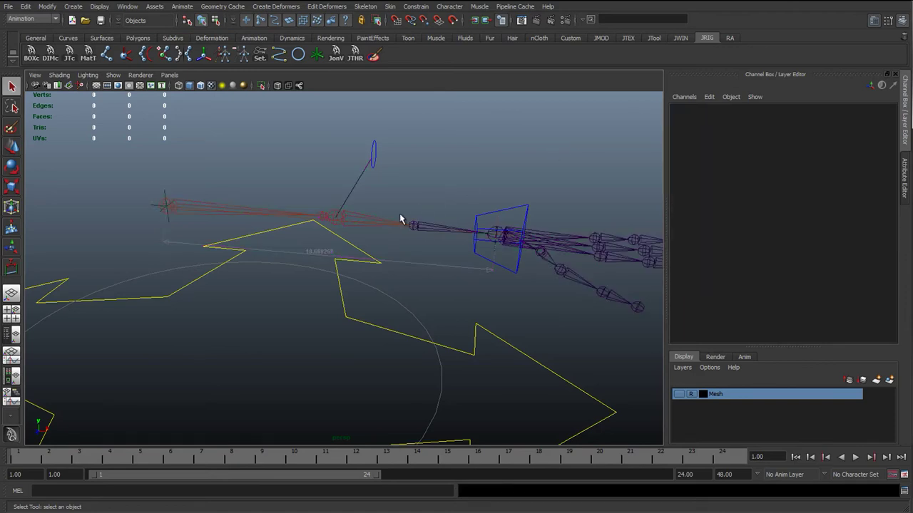
# Step: Select both wrist controls and move them together with the Move tool to test the arms' stretch setup
pyautogui.scroll(-3, 366, 227)
pyautogui.scroll(-2, 414, 265)
pyautogui.scroll(2, 360, 303)
pyautogui.keyDown('alt'); pyautogui.moveTo(374, 336); pyautogui.dragTo(378, 349); pyautogui.keyUp('alt')
pyautogui.click(425, 266)
pyautogui.press('w')
pyautogui.keyDown('alt'); pyautogui.moveTo(439, 300); pyautogui.dragTo(496, 325); pyautogui.keyUp('alt')
pyautogui.keyDown('shift'); pyautogui.click(84, 254); pyautogui.keyUp('shift')
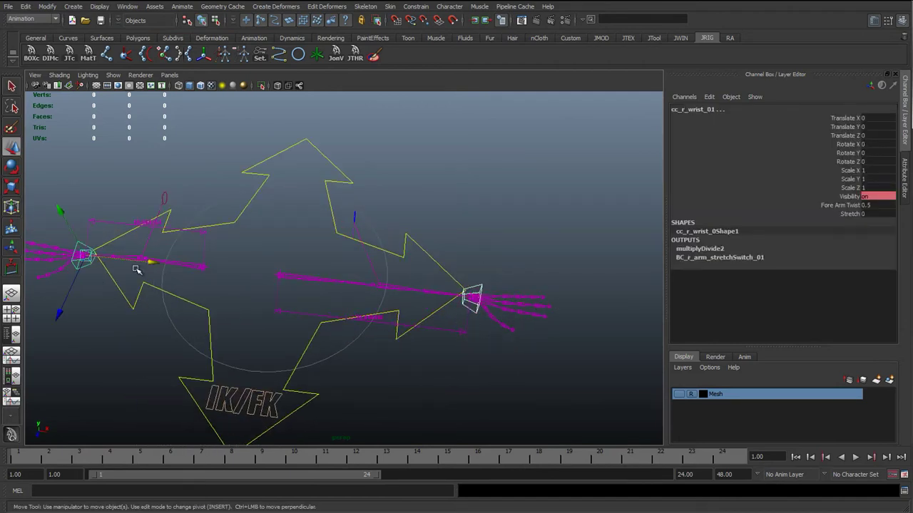
pyautogui.moveTo(57, 317); pyautogui.dragTo(107, 273)
# Step: Undo the test moves of the two wrist controls
pyautogui.hotkey('ctrl', 'z')
pyautogui.hotkey('ctrl', 'z')
pyautogui.hotkey('ctrl', 'z')
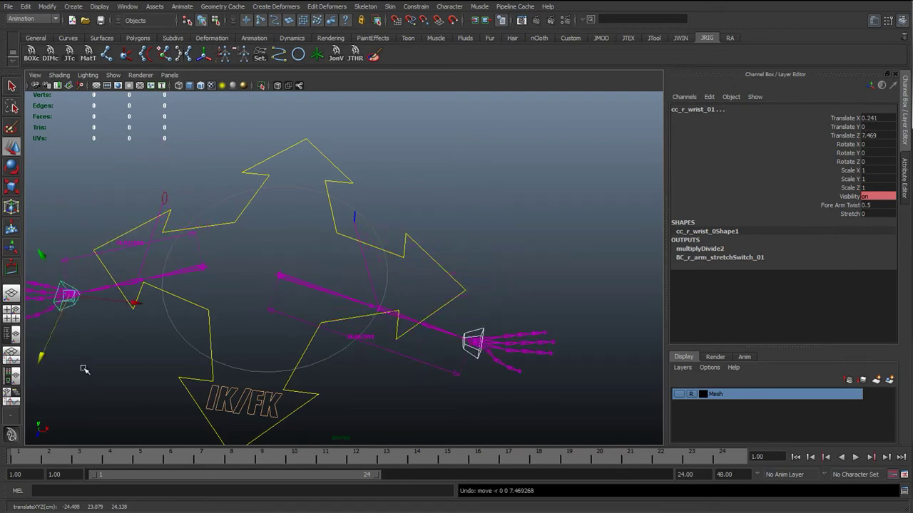
# Step: Move the left wrist control away from the body, test rotating it with Stretch on, and undo the rotation
pyautogui.keyDown('alt'); pyautogui.moveTo(486, 284); pyautogui.dragTo(346, 315, button='middle'); pyautogui.keyUp('alt')
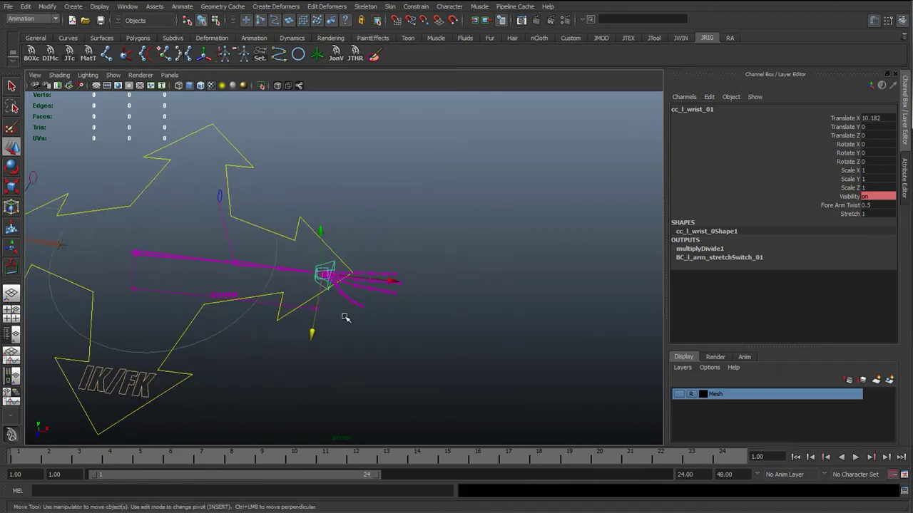
pyautogui.moveTo(326, 276); pyautogui.dragTo(500, 447)
pyautogui.press('e')
pyautogui.keyDown('alt'); pyautogui.moveTo(533, 381); pyautogui.dragTo(448, 295, button='middle'); pyautogui.keyUp('alt')
pyautogui.moveTo(452, 313); pyautogui.dragTo(435, 307)
pyautogui.hotkey('ctrl', 'z')
pyautogui.press('w')
# Step: Set the left wrist control's Stretch attribute to 0
pyautogui.keyDown('alt'); pyautogui.moveTo(412, 362); pyautogui.dragTo(401, 346); pyautogui.keyUp('alt')
pyautogui.keyDown('alt'); pyautogui.moveTo(657, 192); pyautogui.dragTo(768, 218, button='middle'); pyautogui.keyUp('alt')
pyautogui.click(850, 214)
pyautogui.moveTo(566, 267); pyautogui.dragTo(479, 267, button='middle')
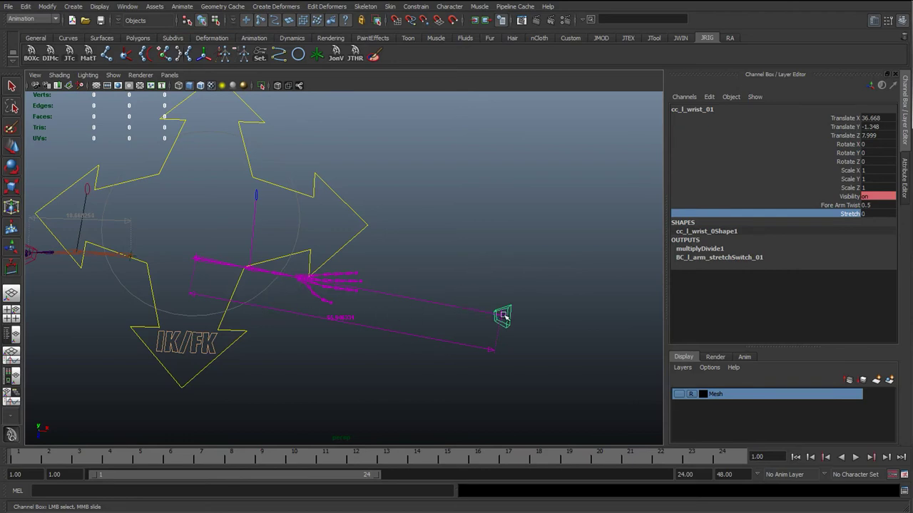
# Step: Test rotating the left wrist control with Stretch off, undo the rotation, and move the control to Translate Z 13.668
pyautogui.press('e')
pyautogui.moveTo(526, 278); pyautogui.dragTo(418, 358)
pyautogui.hotkey('ctrl', 'z')
pyautogui.press('w')
pyautogui.moveTo(504, 380); pyautogui.dragTo(502, 416)
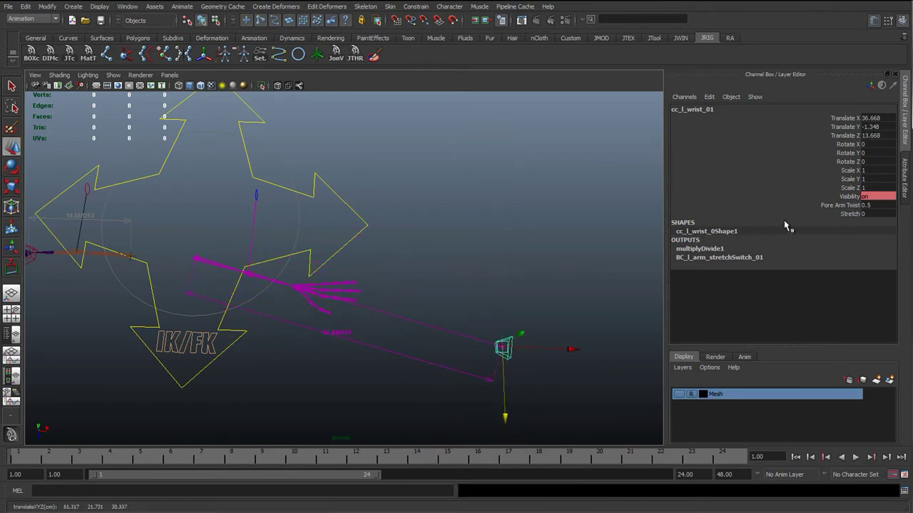
# Step: Set the left wrist control's Stretch to 1, reset its Translate X, Y and Z to 0, and clear the selection
pyautogui.click(849, 213)
pyautogui.moveTo(499, 289); pyautogui.dragTo(501, 337, button='middle')
pyautogui.moveTo(876, 119); pyautogui.dragTo(875, 136)
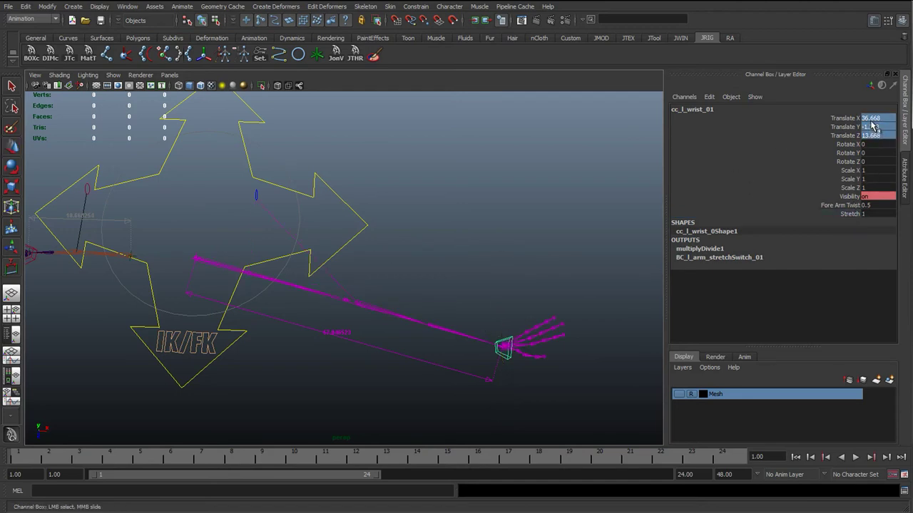
pyautogui.write('0')
pyautogui.press('Return')
pyautogui.click(387, 201)
# Step: Unparent the left wrist joint jtBn_l_wrist_01 from the forearm joint chain
pyautogui.scroll(2, 320, 257)
pyautogui.keyDown('alt'); pyautogui.moveTo(320, 256); pyautogui.dragTo(396, 270, button='middle'); pyautogui.keyUp('alt')
pyautogui.scroll(1, 359, 280)
pyautogui.keyDown('alt'); pyautogui.moveTo(394, 284); pyautogui.dragTo(291, 260); pyautogui.keyUp('alt')
pyautogui.press('q')
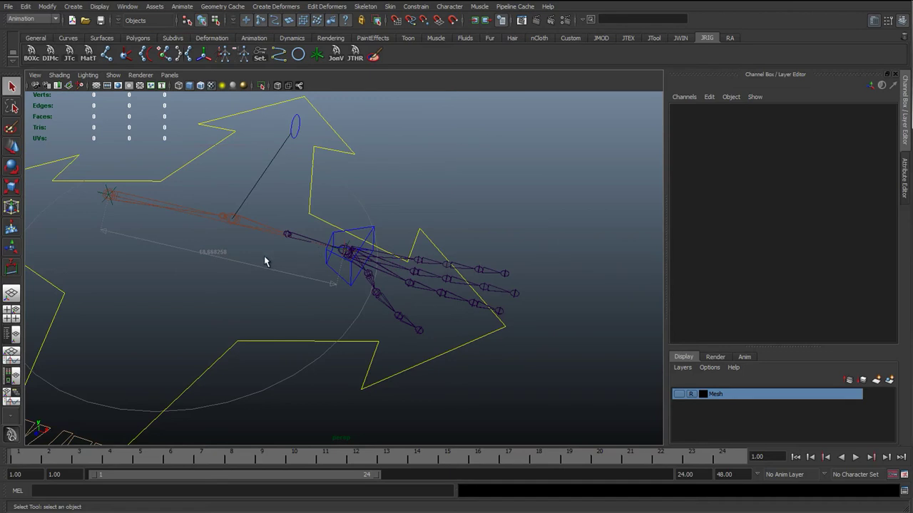
pyautogui.keyDown('alt'); pyautogui.moveTo(264, 257); pyautogui.dragTo(178, 267); pyautogui.keyUp('alt')
pyautogui.keyDown('alt'); pyautogui.moveTo(230, 278); pyautogui.dragTo(148, 261); pyautogui.keyUp('alt')
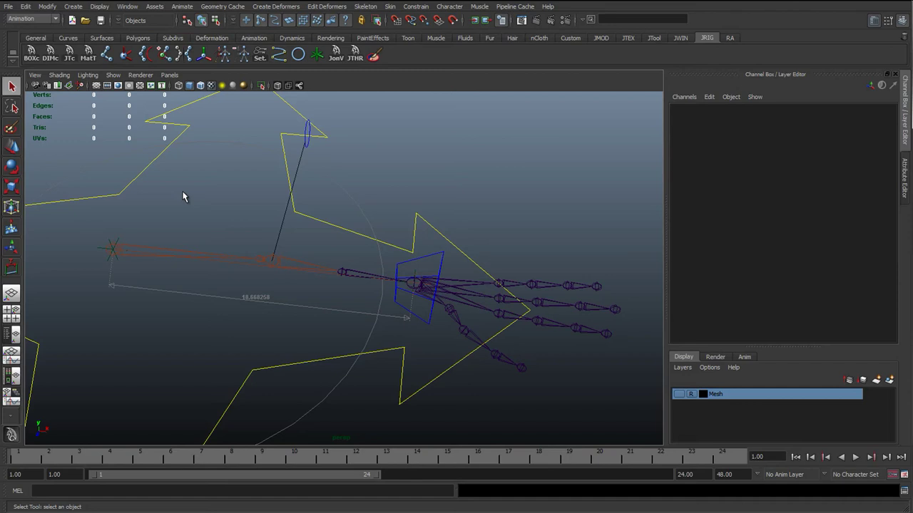
pyautogui.scroll(5, 378, 248)
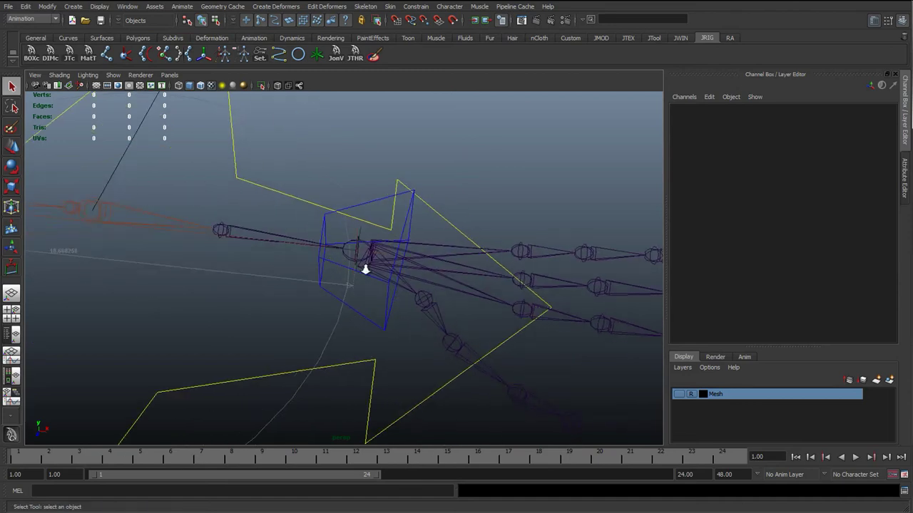
pyautogui.click(372, 246)
pyautogui.keyDown('alt'); pyautogui.moveTo(373, 246); pyautogui.dragTo(412, 245); pyautogui.keyUp('alt')
pyautogui.hotkey('shift', 'p')
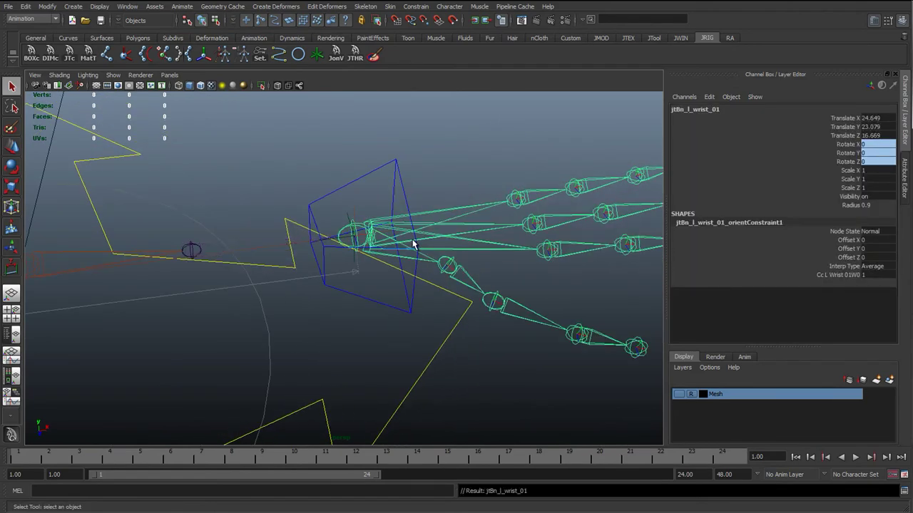
# Step: Show the viewport grid and place a single new joint with the Joint Tool
pyautogui.click(97, 85)
pyautogui.click(106, 54)
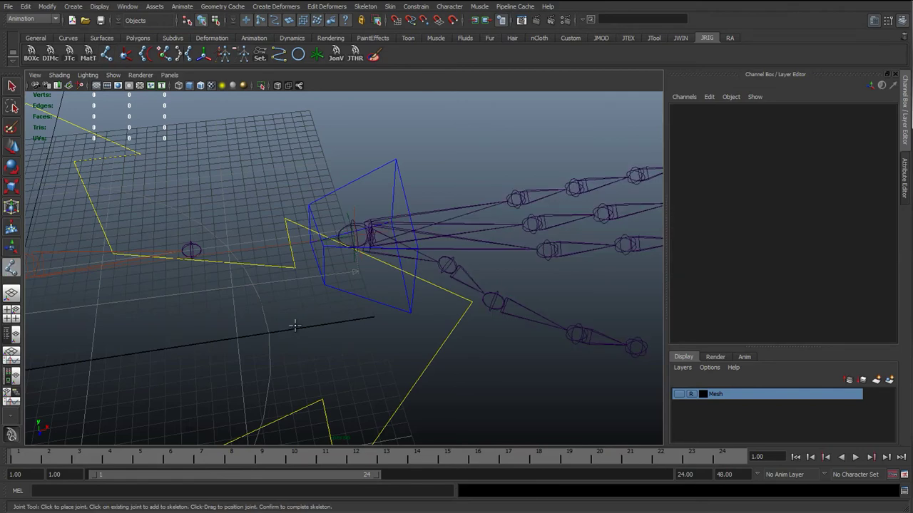
pyautogui.click(302, 306)
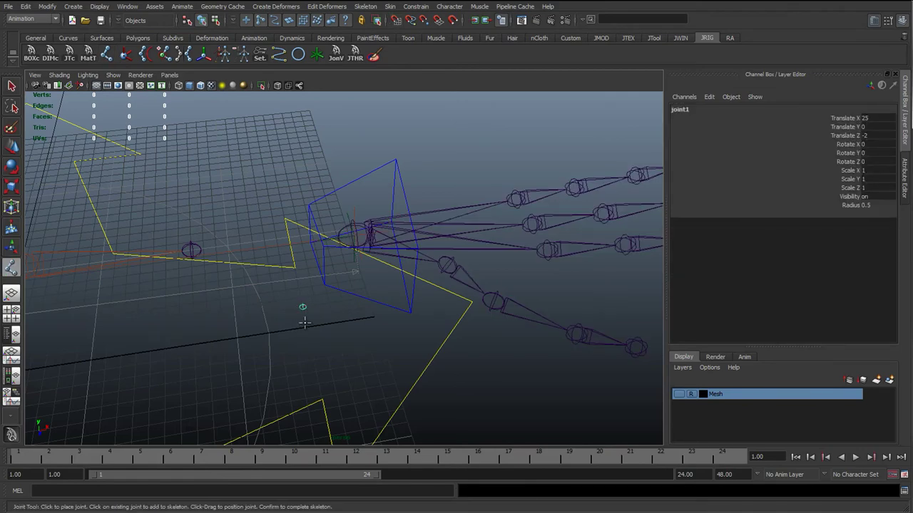
# Step: Snap the new joint onto the left wrist joint's position with the Move tool
pyautogui.press('q')
pyautogui.press('w')
pyautogui.keyDown('alt'); pyautogui.moveTo(327, 291); pyautogui.dragTo(376, 289, button='middle'); pyautogui.keyUp('alt')
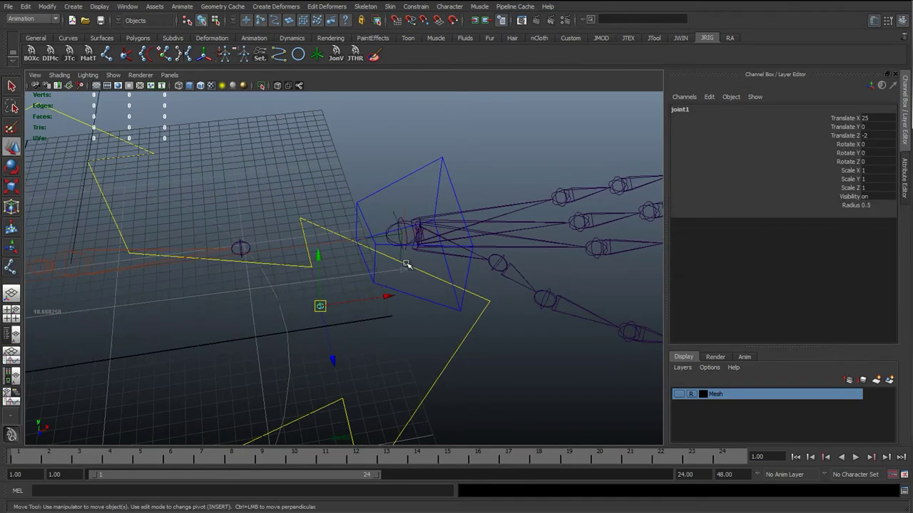
pyautogui.press('v')
pyautogui.middleClick(401, 239)
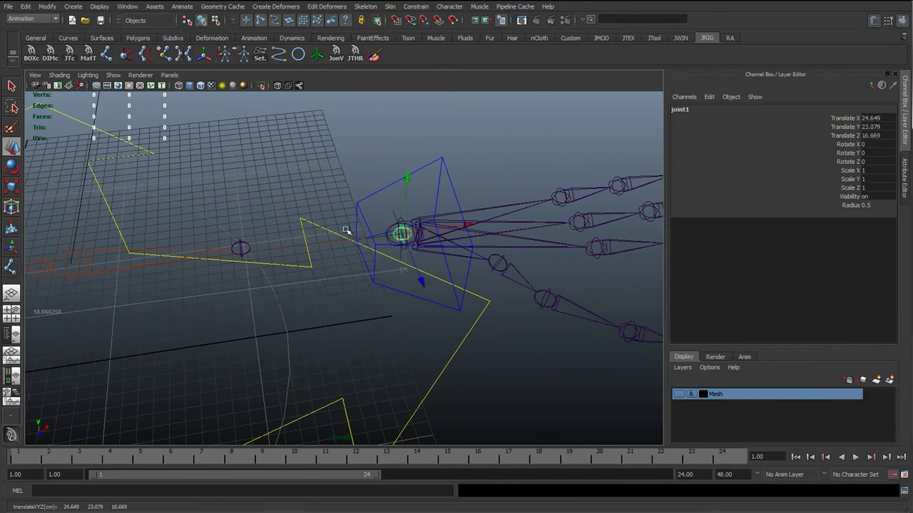
# Step: Parent the new joint under the forearm twist joint jtBn_l_foreArmTwist_01 and clear the selection
pyautogui.keyDown('alt'); pyautogui.moveTo(335, 260); pyautogui.dragTo(271, 245); pyautogui.keyUp('alt')
pyautogui.keyDown('alt'); pyautogui.moveTo(271, 245); pyautogui.dragTo(316, 261, button='middle'); pyautogui.keyUp('alt')
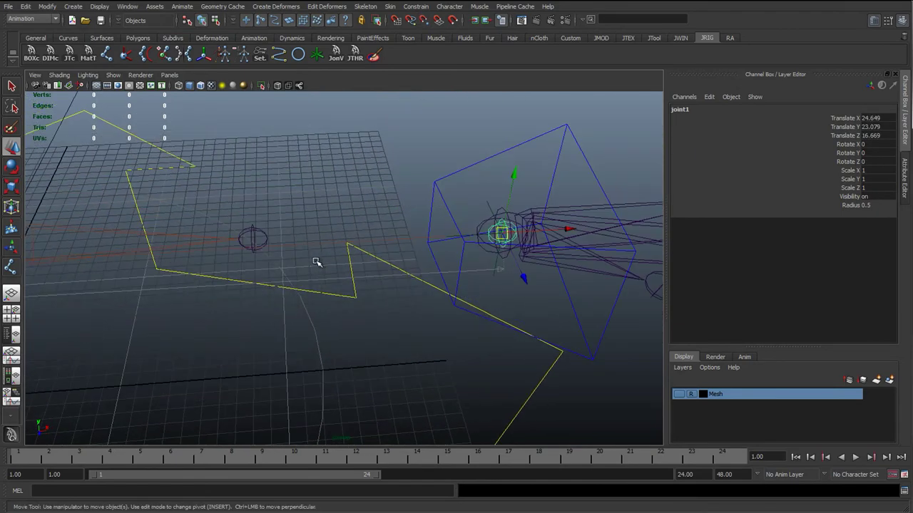
pyautogui.keyDown('shift'); pyautogui.click(258, 238); pyautogui.keyUp('shift')
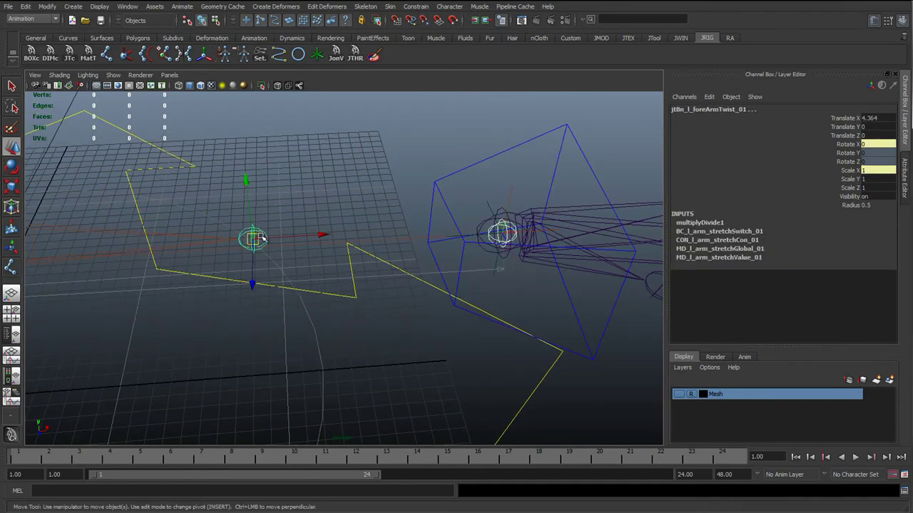
pyautogui.press('p')
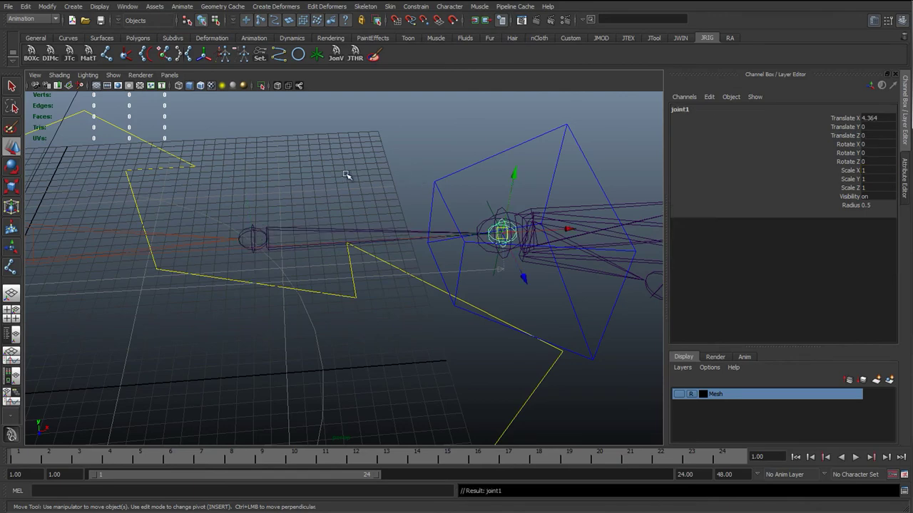
pyautogui.click(392, 196)
# Step: Select the left wrist joint and copy its name, jtBn_l_wrist_01
pyautogui.keyDown('alt'); pyautogui.moveTo(392, 196); pyautogui.dragTo(376, 245, button='middle'); pyautogui.keyUp('alt')
pyautogui.click(323, 215)
pyautogui.press('q')
pyautogui.click(367, 228)
pyautogui.scroll(-5, 185, 274)
pyautogui.keyDown('alt'); pyautogui.moveTo(131, 279); pyautogui.dragTo(397, 259, button='middle'); pyautogui.keyUp('alt')
pyautogui.keyDown('alt'); pyautogui.moveTo(546, 242); pyautogui.dragTo(400, 263, button='middle'); pyautogui.keyUp('alt')
pyautogui.scroll(5, 273, 264)
pyautogui.click(411, 201)
pyautogui.scroll(2, 377, 230)
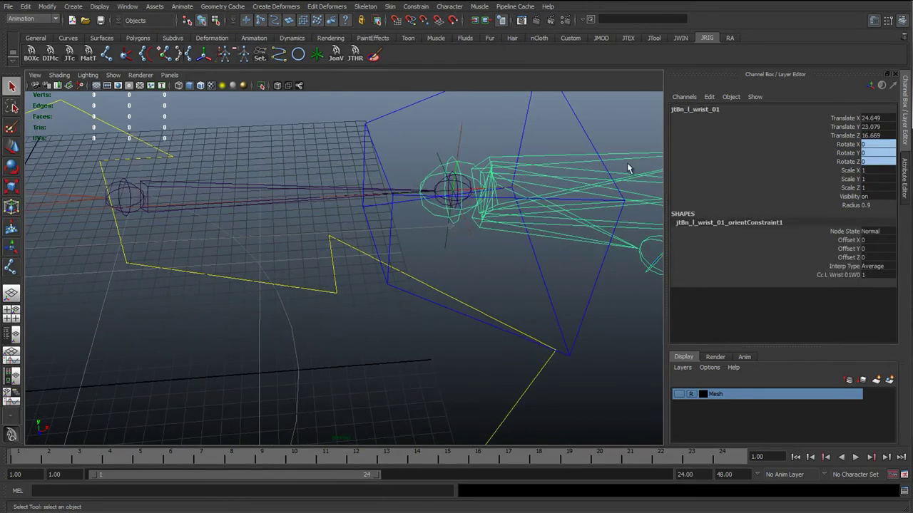
pyautogui.click(693, 110)
pyautogui.hotkey('ctrl', 'c')
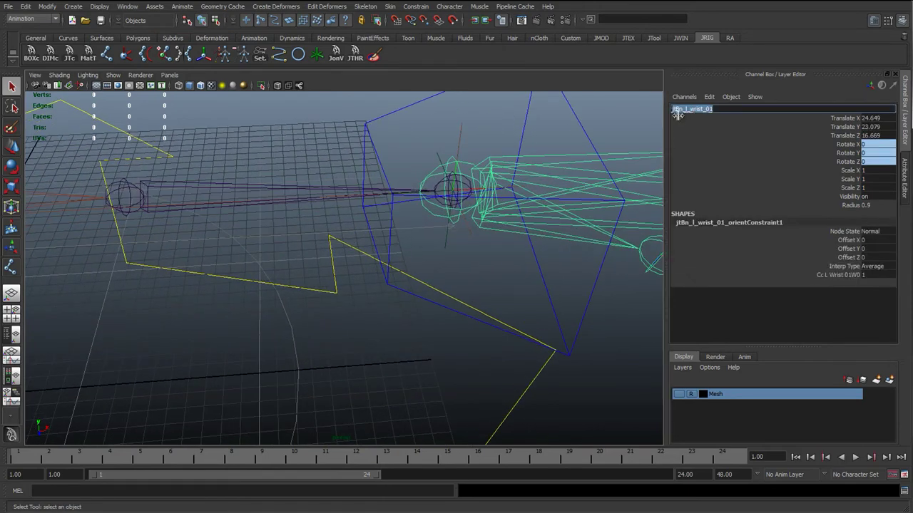
# Step: Check the ring finger end joint's naming and rename the new joint at the wrist as jtEnd_l_wrist_01
pyautogui.keyDown('alt'); pyautogui.moveTo(481, 176); pyautogui.dragTo(278, 171, button='middle'); pyautogui.keyUp('alt')
pyautogui.scroll(-5, 545, 207)
pyautogui.click(550, 205)
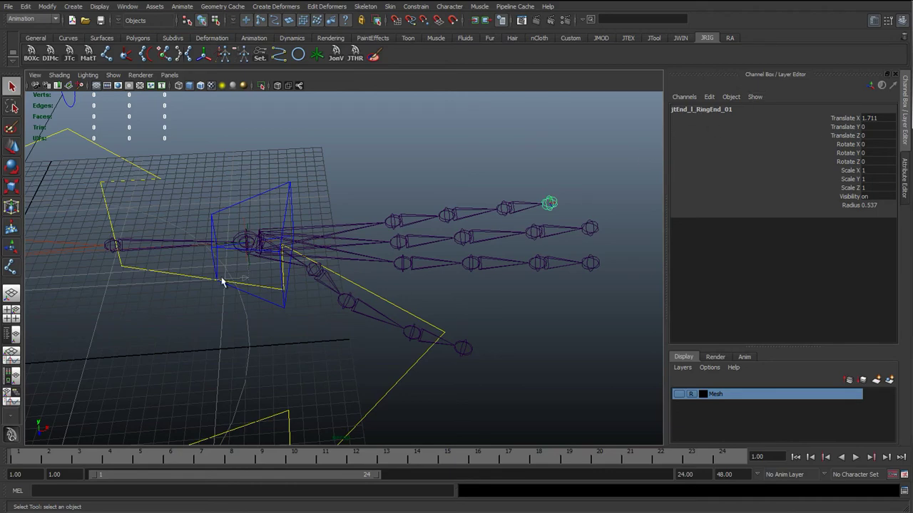
pyautogui.keyDown('alt'); pyautogui.moveTo(225, 280); pyautogui.dragTo(411, 177, button='right'); pyautogui.keyUp('alt')
pyautogui.click(437, 170)
pyautogui.keyDown('alt'); pyautogui.moveTo(437, 170); pyautogui.dragTo(273, 279); pyautogui.keyUp('alt')
pyautogui.click(693, 111)
pyautogui.hotkey('ctrl', 'v')
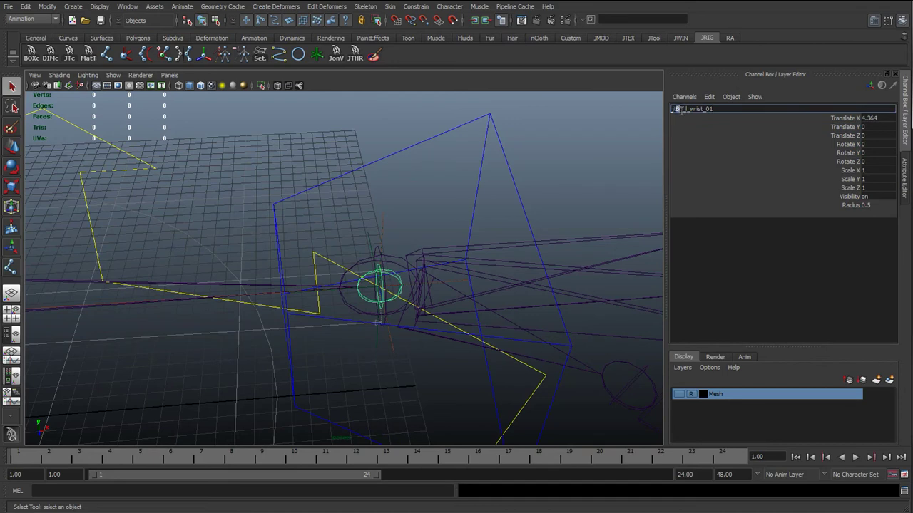
pyautogui.write('End')
pyautogui.press('Return')
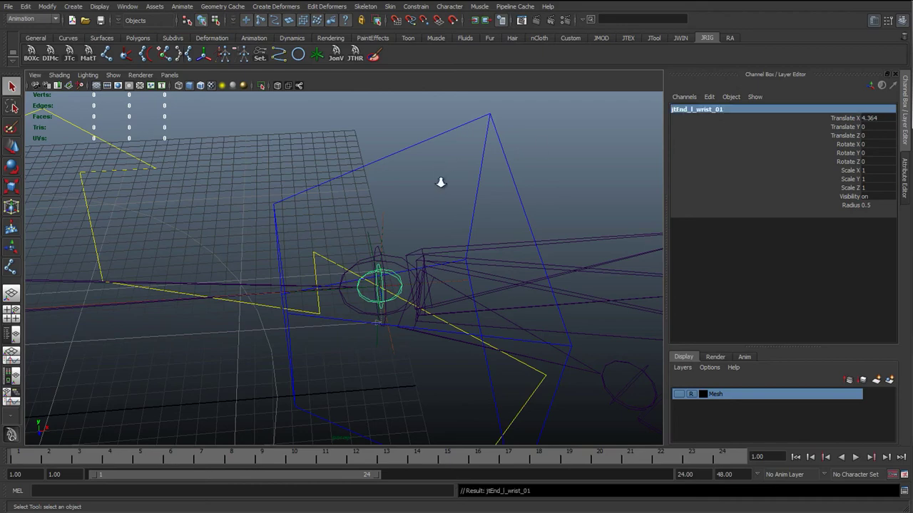
# Step: Rename the new wrist end joint as jtEnd_l_wristEnd_01 to follow the finger end joints' naming pattern
pyautogui.scroll(-8, 573, 210)
pyautogui.click(590, 239)
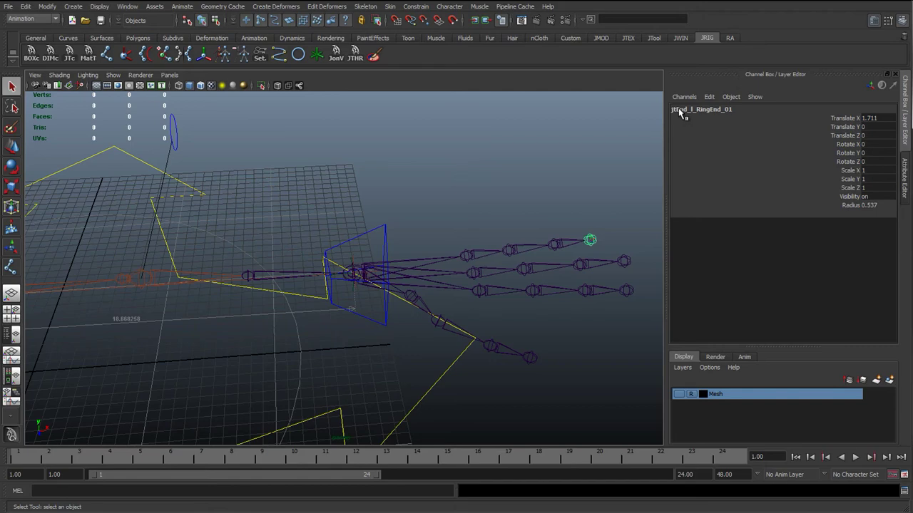
pyautogui.scroll(5, 336, 269)
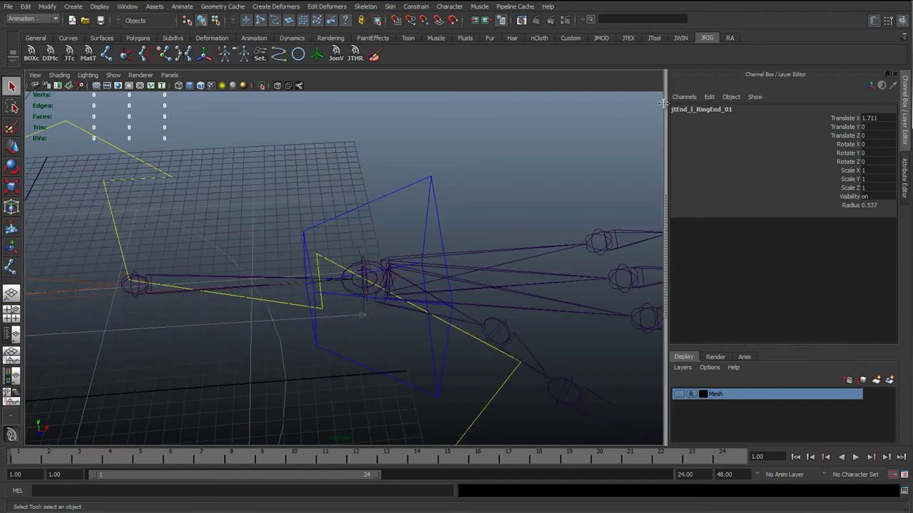
pyautogui.scroll(3, 348, 285)
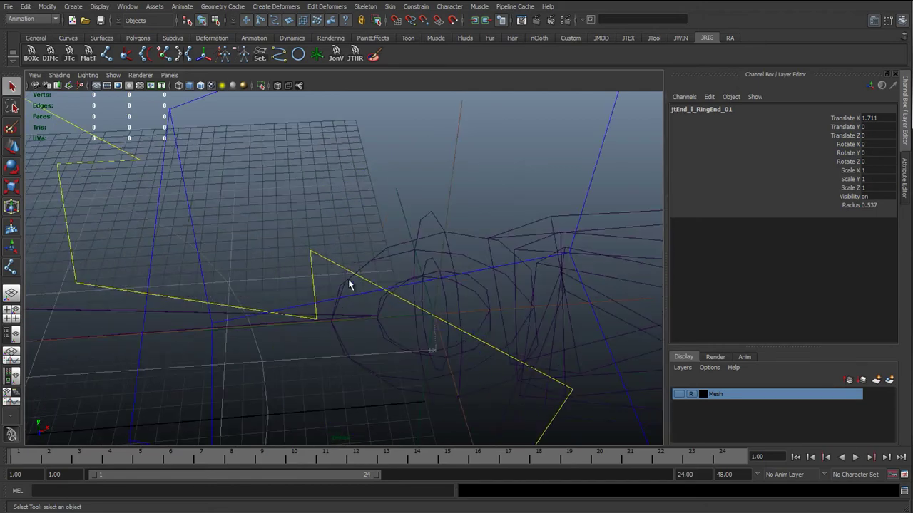
pyautogui.click(392, 298)
pyautogui.keyDown('alt'); pyautogui.moveTo(489, 257); pyautogui.dragTo(608, 162); pyautogui.keyUp('alt')
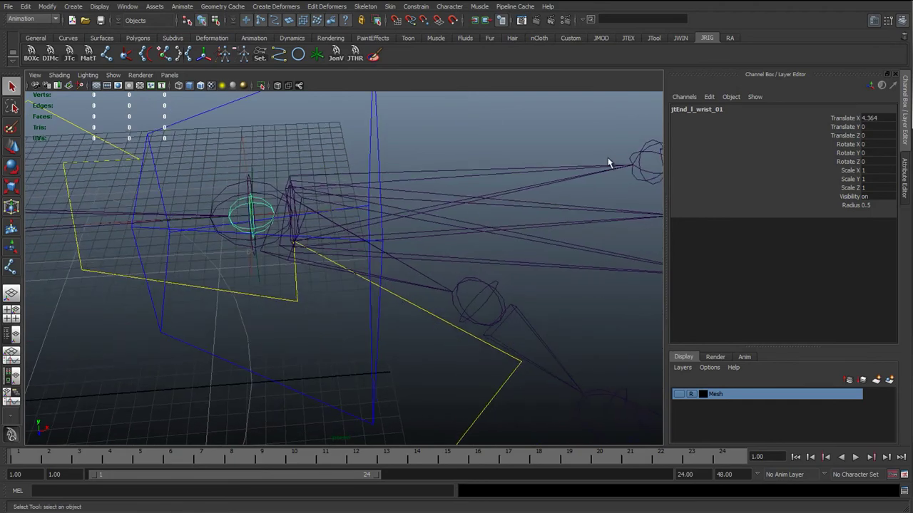
pyautogui.doubleClick(701, 109)
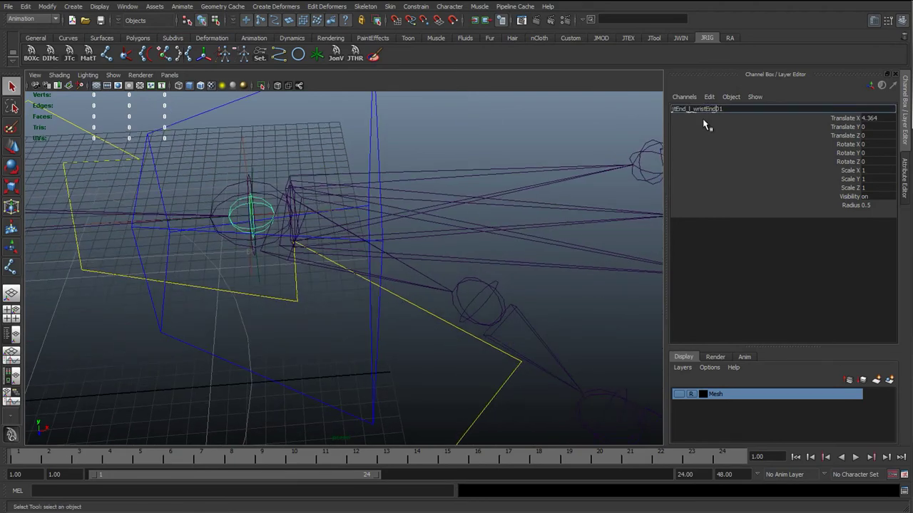
pyautogui.press('Return')
pyautogui.keyDown('alt'); pyautogui.moveTo(542, 169); pyautogui.dragTo(618, 280); pyautogui.keyUp('alt')
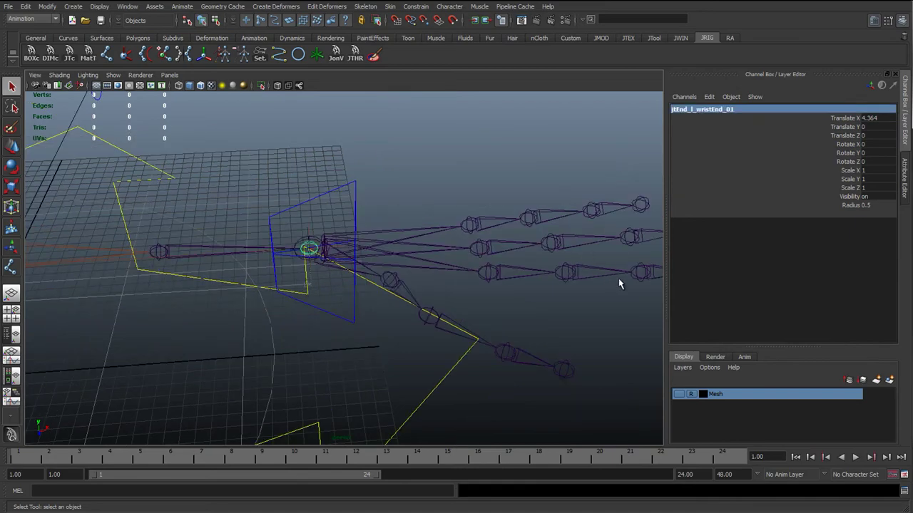
pyautogui.click(563, 370)
# Step: Select the left wrist control, test moving it with the Move tool, and undo the move
pyautogui.keyDown('alt'); pyautogui.moveTo(372, 250); pyautogui.dragTo(425, 258, button='middle'); pyautogui.keyUp('alt')
pyautogui.keyDown('alt'); pyautogui.moveTo(394, 244); pyautogui.dragTo(413, 232, button='right'); pyautogui.keyUp('alt')
pyautogui.keyDown('alt'); pyautogui.moveTo(413, 231); pyautogui.dragTo(378, 218, button='middle'); pyautogui.keyUp('alt')
pyautogui.keyDown('alt'); pyautogui.moveTo(379, 219); pyautogui.dragTo(411, 212, button='right'); pyautogui.keyUp('alt')
pyautogui.keyDown('alt'); pyautogui.moveTo(410, 212); pyautogui.dragTo(328, 235, button='middle'); pyautogui.keyUp('alt')
pyautogui.click(402, 211)
pyautogui.click(312, 166)
pyautogui.keyDown('alt'); pyautogui.moveTo(307, 212); pyautogui.dragTo(264, 236, button='right'); pyautogui.keyUp('alt')
pyautogui.press('w')
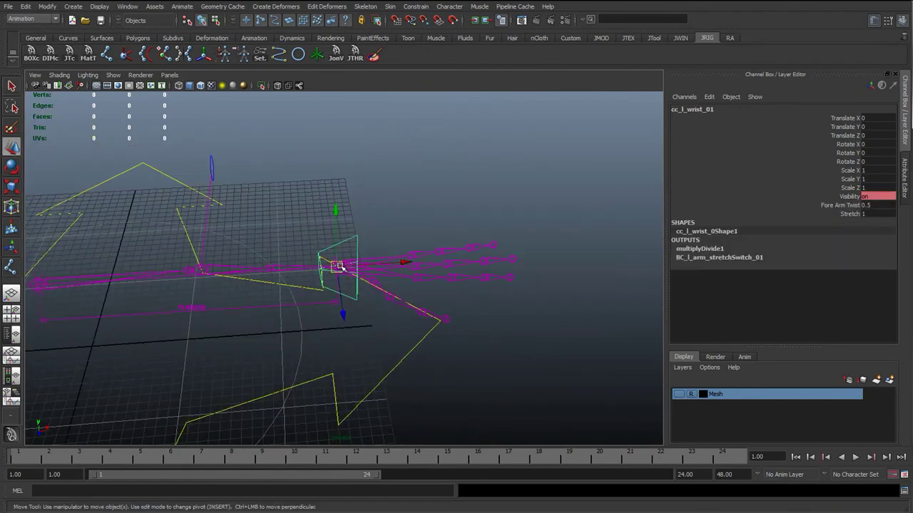
pyautogui.moveTo(336, 266); pyautogui.dragTo(301, 235)
pyautogui.hotkey('ctrl', 'z')
# Step: Point-constrain the left wrist joint jtBn_l_wrist_01 to jtEnd_l_wristEnd_01 with Maintain offset on and all axes constrained
pyautogui.scroll(5, 302, 238)
pyautogui.press('q')
pyautogui.keyDown('alt'); pyautogui.moveTo(314, 263); pyautogui.dragTo(377, 256, button='right'); pyautogui.keyUp('alt')
pyautogui.keyDown('alt'); pyautogui.moveTo(377, 257); pyautogui.dragTo(383, 252, button='middle'); pyautogui.keyUp('alt')
pyautogui.click(397, 235)
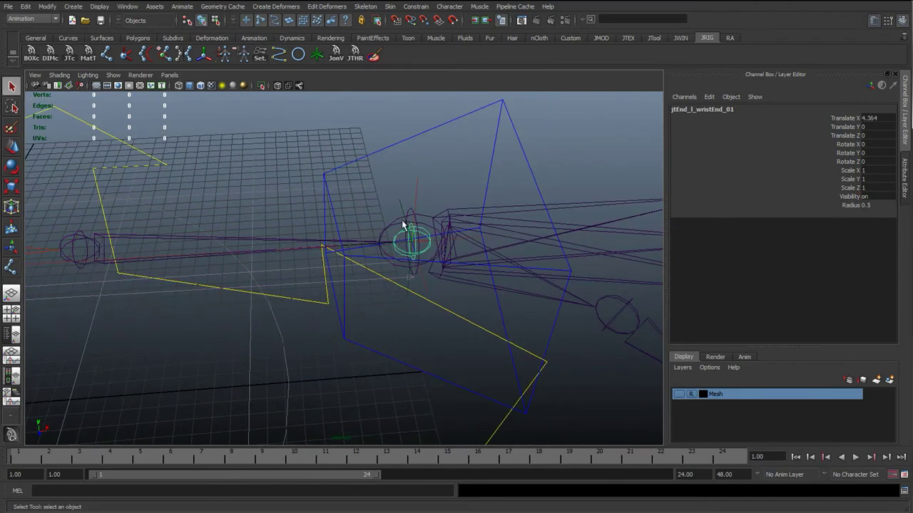
pyautogui.click(396, 222)
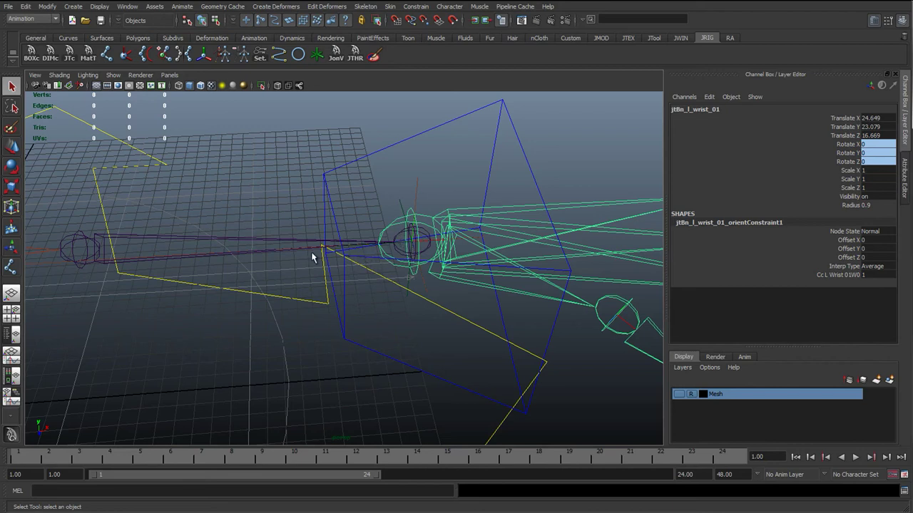
pyautogui.click(399, 252)
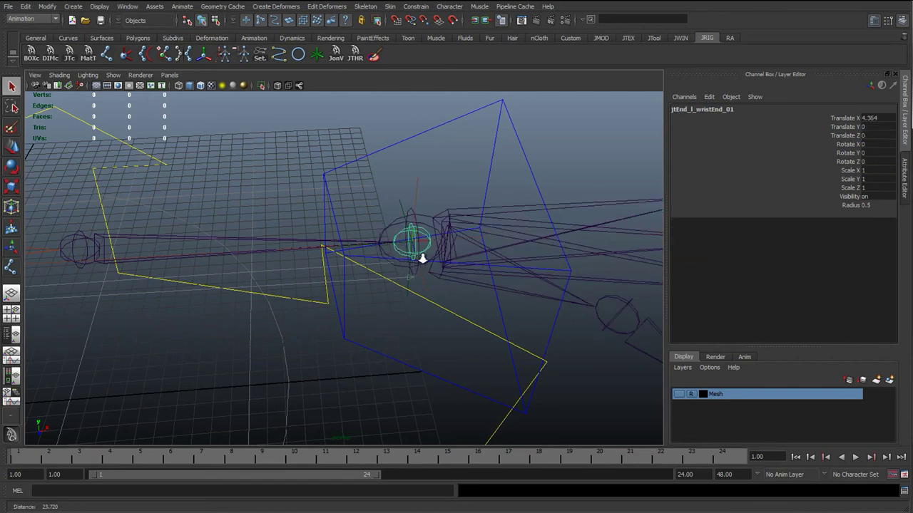
pyautogui.keyDown('alt'); pyautogui.moveTo(426, 261); pyautogui.dragTo(410, 247, button='right'); pyautogui.keyUp('alt')
pyautogui.keyDown('alt'); pyautogui.moveTo(406, 218); pyautogui.dragTo(382, 222, button='middle'); pyautogui.keyUp('alt')
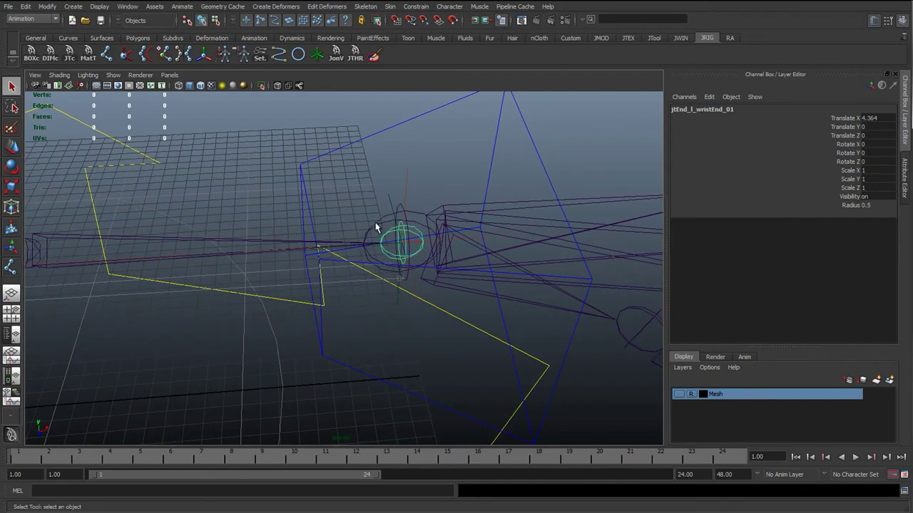
pyautogui.click(377, 228)
pyautogui.click(416, 7)
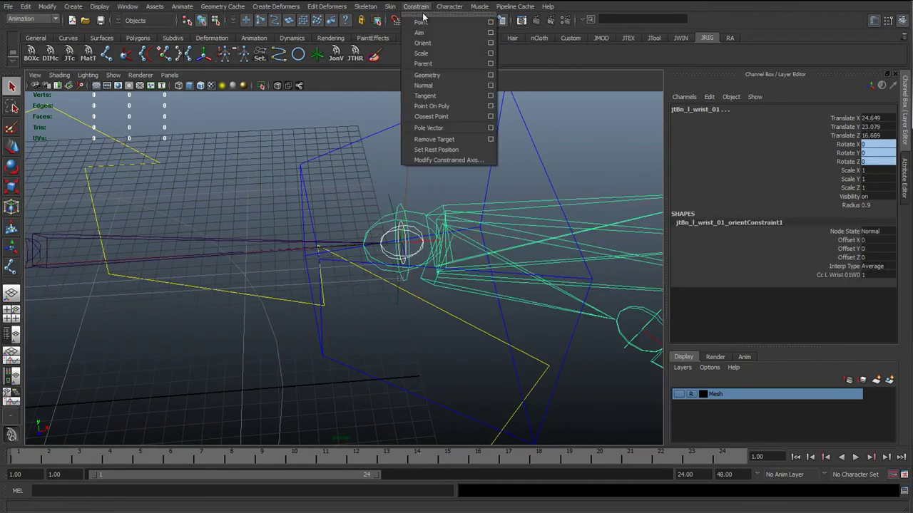
pyautogui.click(491, 22)
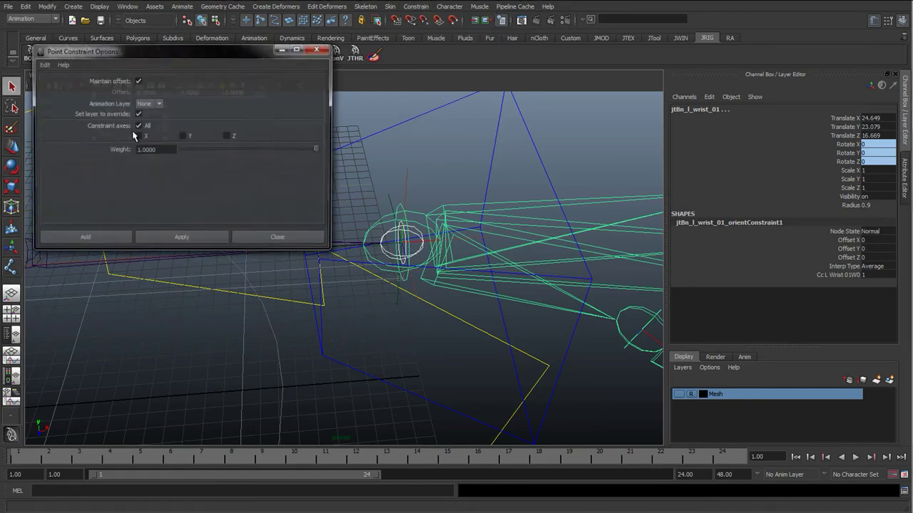
pyautogui.click(213, 239)
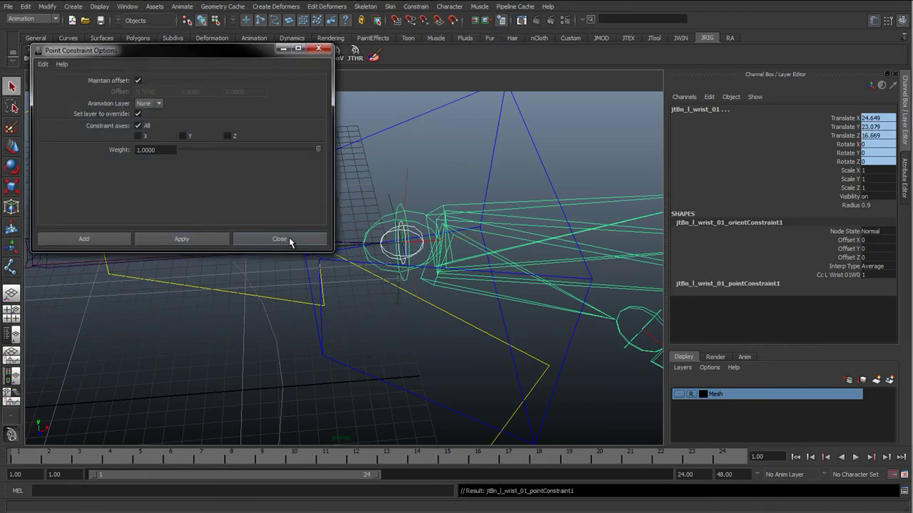
pyautogui.click(289, 239)
# Step: Move the left wrist control far out from the body, test rotating it with Stretch on, and undo the rotation
pyautogui.moveTo(307, 154); pyautogui.dragTo(362, 187)
pyautogui.keyDown('alt'); pyautogui.moveTo(363, 187); pyautogui.dragTo(323, 199, button='right'); pyautogui.keyUp('alt')
pyautogui.press('w')
pyautogui.moveTo(358, 263); pyautogui.dragTo(424, 227)
pyautogui.keyDown('alt'); pyautogui.moveTo(424, 227); pyautogui.dragTo(433, 277, button='right'); pyautogui.keyUp('alt')
pyautogui.keyDown('alt'); pyautogui.moveTo(433, 277); pyautogui.dragTo(478, 310); pyautogui.keyUp('alt')
pyautogui.keyDown('alt'); pyautogui.moveTo(478, 310); pyautogui.dragTo(428, 225, button='middle'); pyautogui.keyUp('alt')
pyautogui.moveTo(322, 191); pyautogui.dragTo(546, 320)
pyautogui.press('e')
pyautogui.hotkey('ctrl', 'z')
pyautogui.press('w')
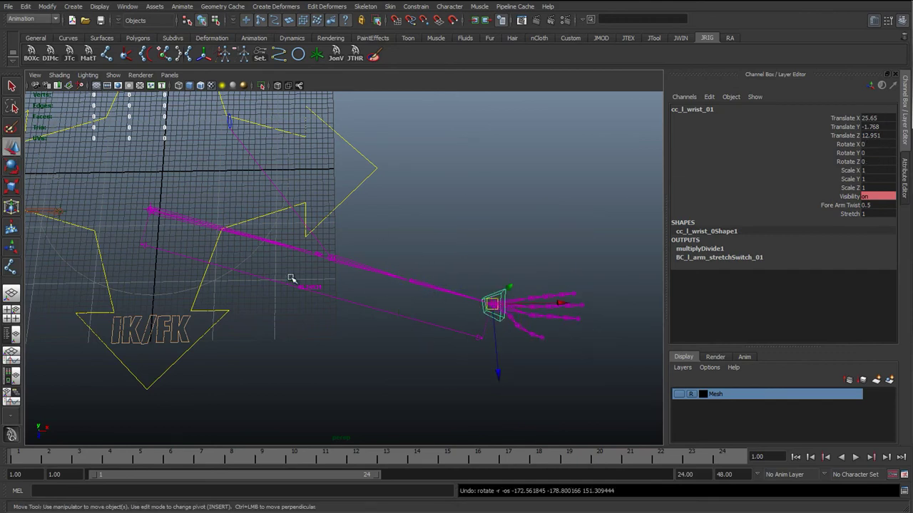
# Step: Reset the left wrist control's Translate X, Y and Z to 0 and clear the selection
pyautogui.click(875, 134)
pyautogui.moveTo(874, 132); pyautogui.dragTo(846, 118)
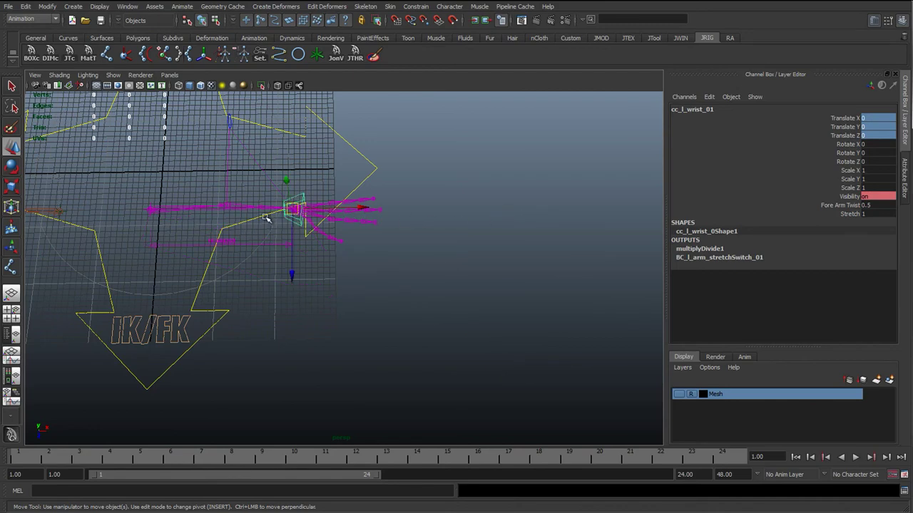
pyautogui.keyDown('alt'); pyautogui.moveTo(433, 210); pyautogui.dragTo(373, 259); pyautogui.keyUp('alt')
pyautogui.click(505, 280)
pyautogui.keyDown('alt'); pyautogui.moveTo(504, 280); pyautogui.dragTo(558, 224); pyautogui.keyUp('alt')
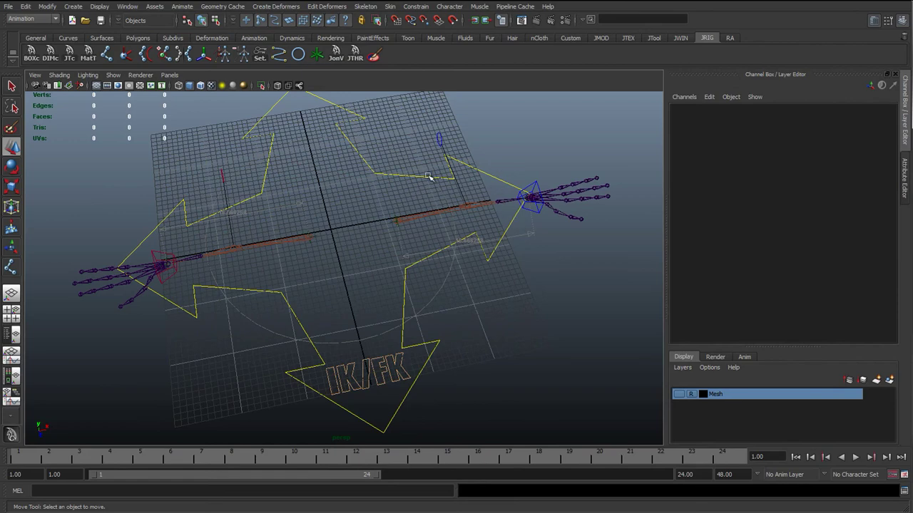
# Step: Detach the right wrist joint jtBn_r_wrist_01 from its arm chain and snap a new joint exactly onto the wrist
pyautogui.keyDown('alt'); pyautogui.moveTo(209, 297); pyautogui.dragTo(338, 283); pyautogui.keyUp('alt')
pyautogui.click(266, 257)
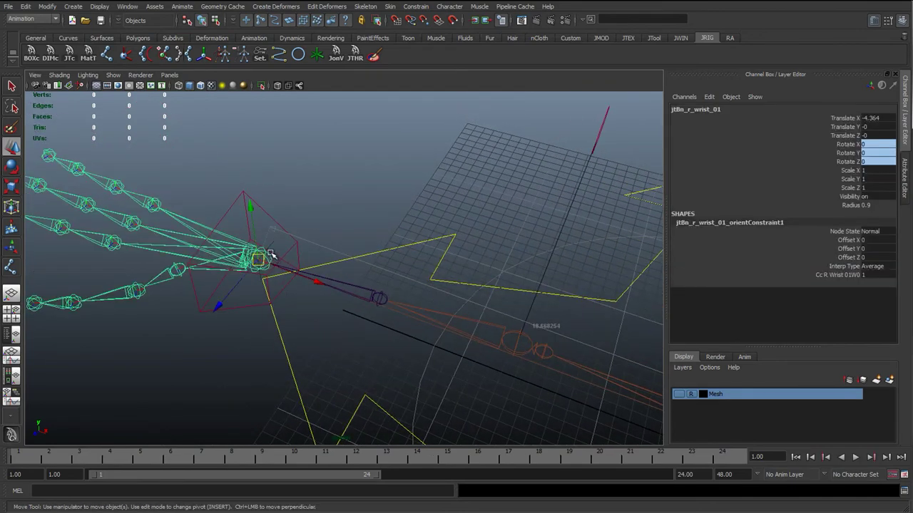
pyautogui.click(478, 215)
pyautogui.press('w')
pyautogui.scroll(2, 392, 239)
pyautogui.keyDown('alt'); pyautogui.moveTo(314, 246); pyautogui.dragTo(221, 249); pyautogui.keyUp('alt')
pyautogui.press('v')
pyautogui.middleClick(245, 257)
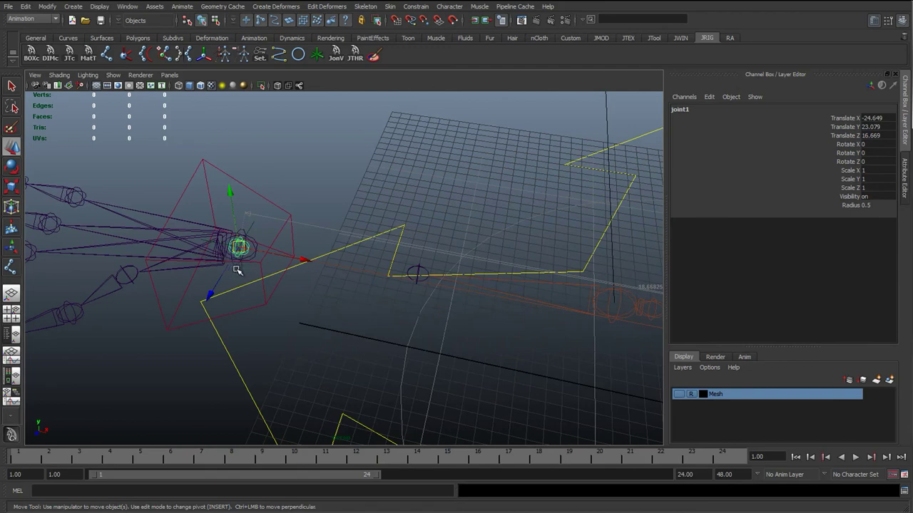
pyautogui.keyDown('alt'); pyautogui.moveTo(235, 268); pyautogui.dragTo(236, 242); pyautogui.keyUp('alt')
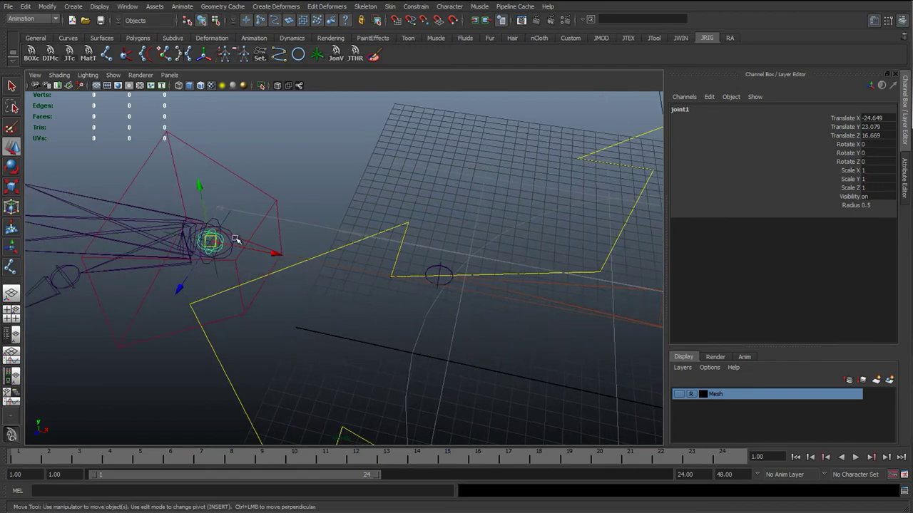
# Step: Parent the new joint at the right wrist under the last forearm joint of the right arm
pyautogui.click(155, 211)
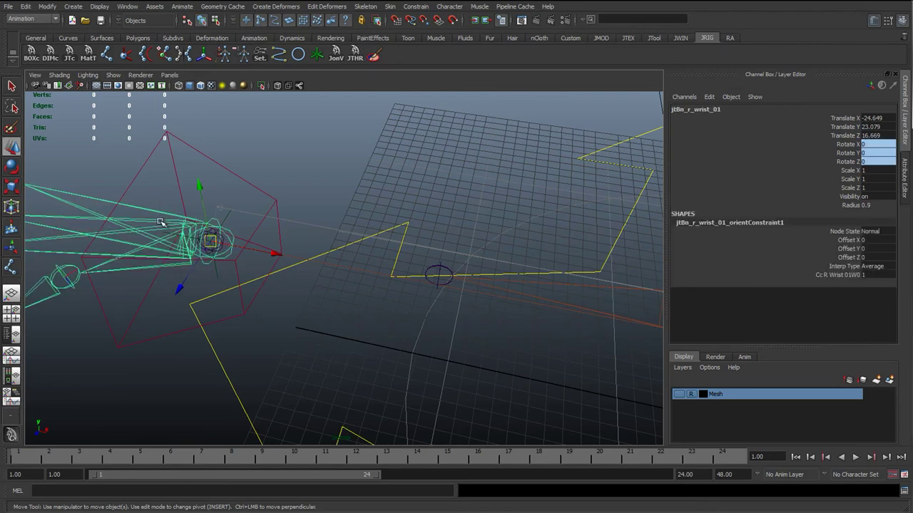
pyautogui.press('q')
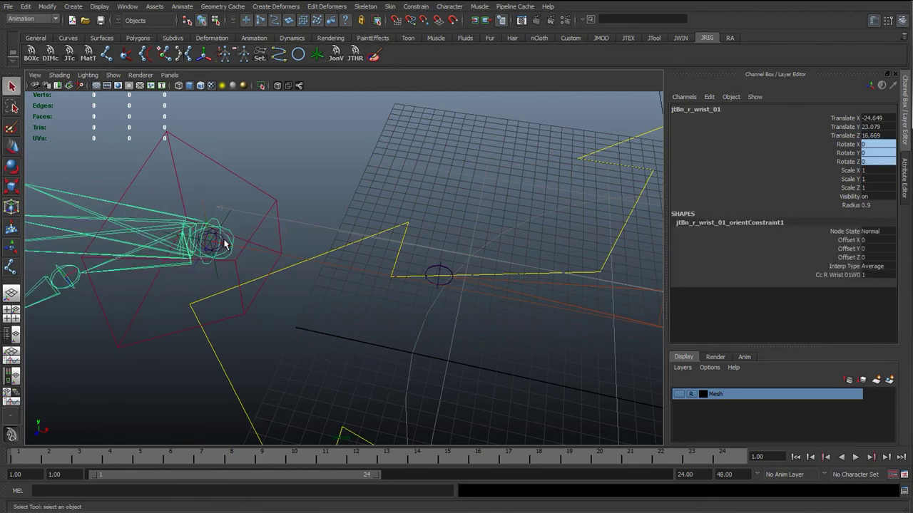
pyautogui.click(226, 244)
pyautogui.keyDown('alt'); pyautogui.moveTo(254, 259); pyautogui.dragTo(477, 262); pyautogui.keyUp('alt')
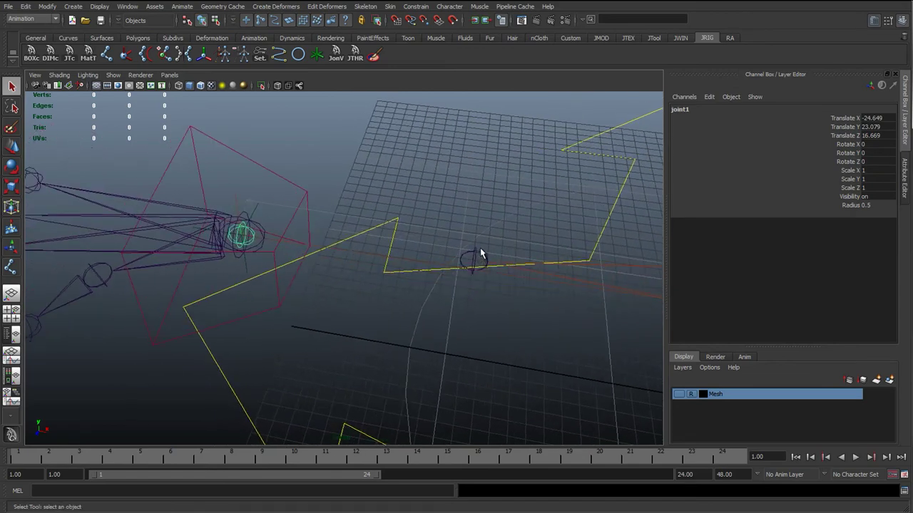
pyautogui.keyDown('shift'); pyautogui.click(480, 258); pyautogui.keyUp('shift')
pyautogui.press('p')
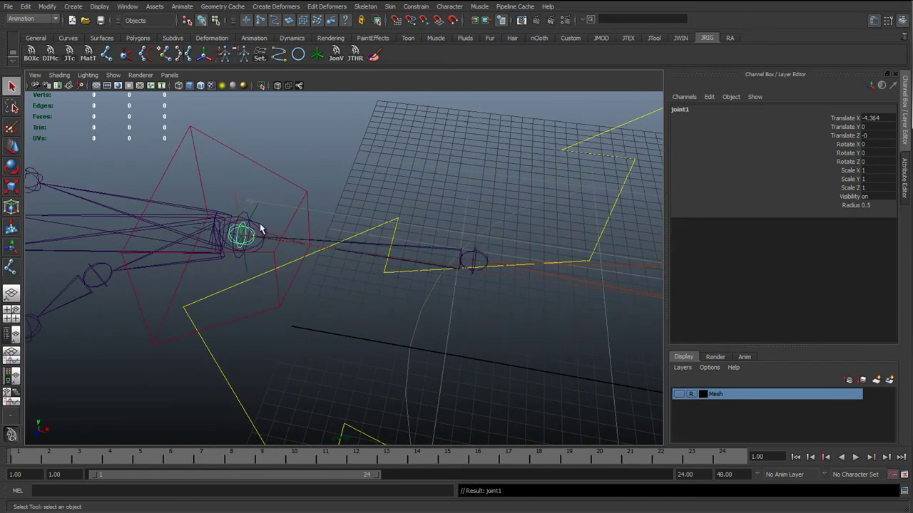
# Step: Rename the new right wrist end joint as jtEnd_r_wristEnd_01, starting from a copy of the wrist joint's name
pyautogui.click(259, 227)
pyautogui.doubleClick(695, 109)
pyautogui.hotkey('ctrl', 'c')
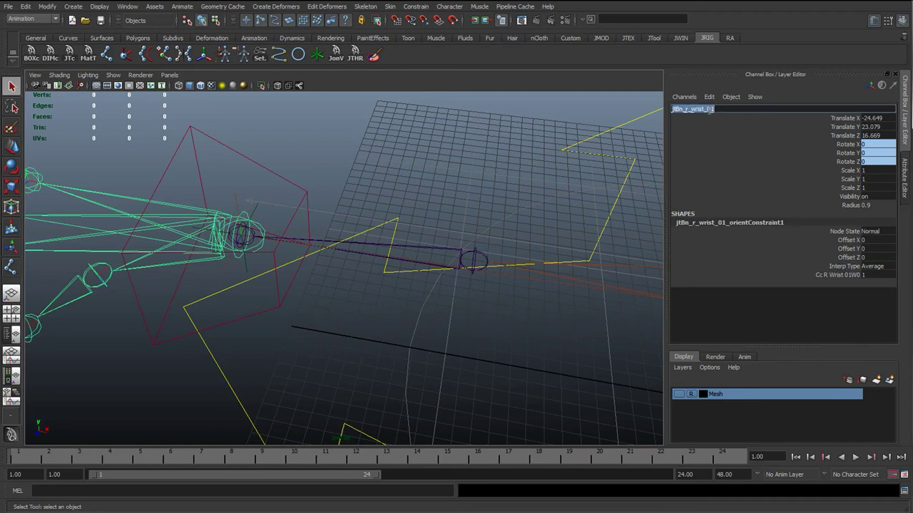
pyautogui.click(312, 216)
pyautogui.click(249, 230)
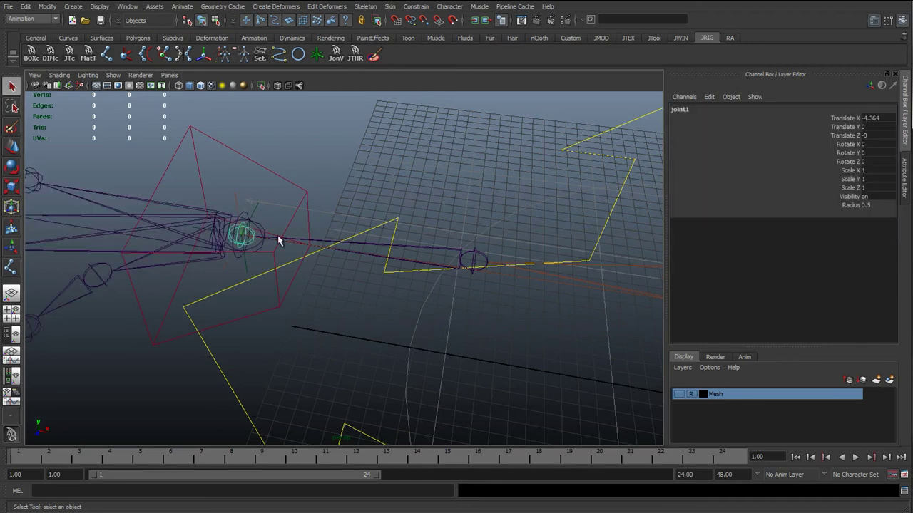
pyautogui.doubleClick(679, 111)
pyautogui.hotkey('ctrl', 'v')
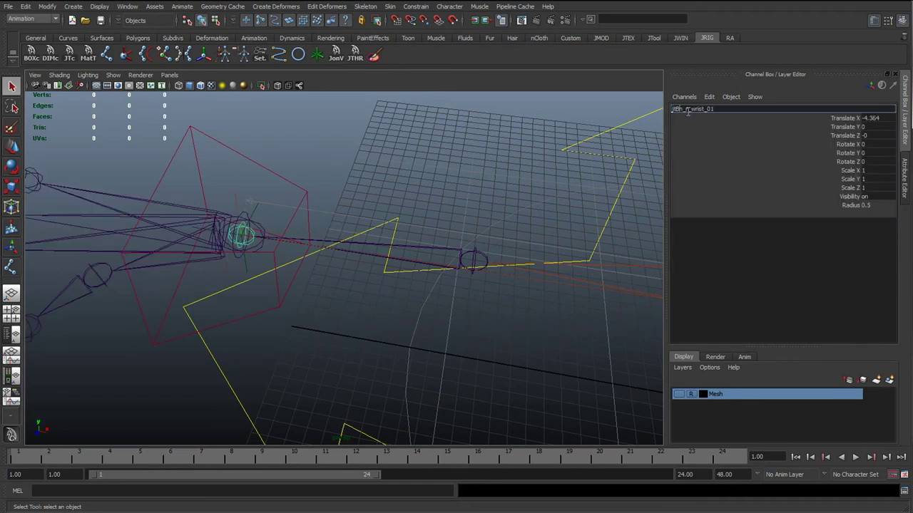
pyautogui.press('BackSpace')
pyautogui.press('BackSpace')
pyautogui.write('End')
pyautogui.press('Return')
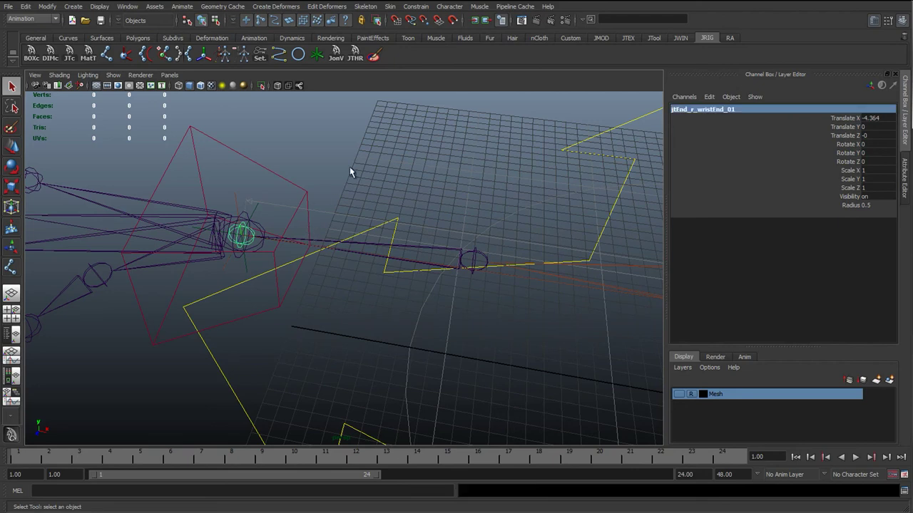
# Step: Point-constrain the right wrist joint jtBn_r_wrist_01 to jtEnd_r_wristEnd_01 with Maintain offset on and all axes constrained
pyautogui.click(256, 213)
pyautogui.click(251, 244)
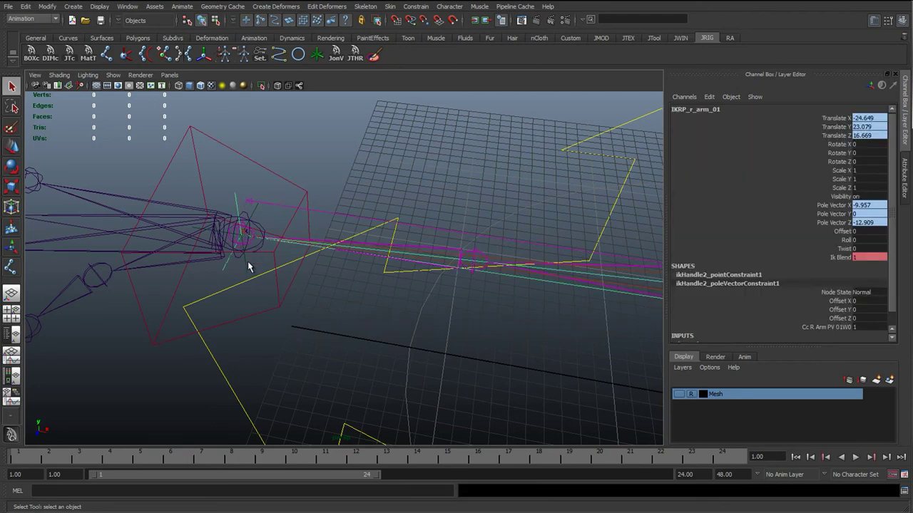
pyautogui.click(249, 242)
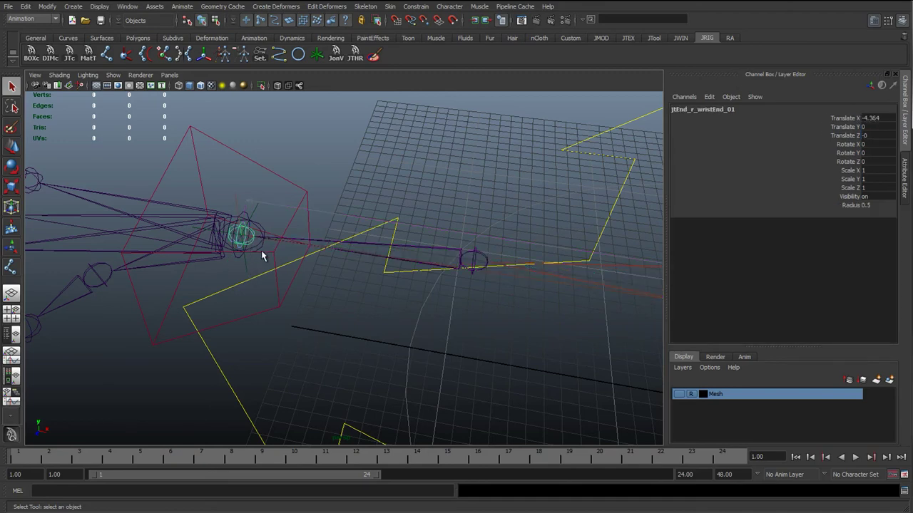
pyautogui.press('Up')
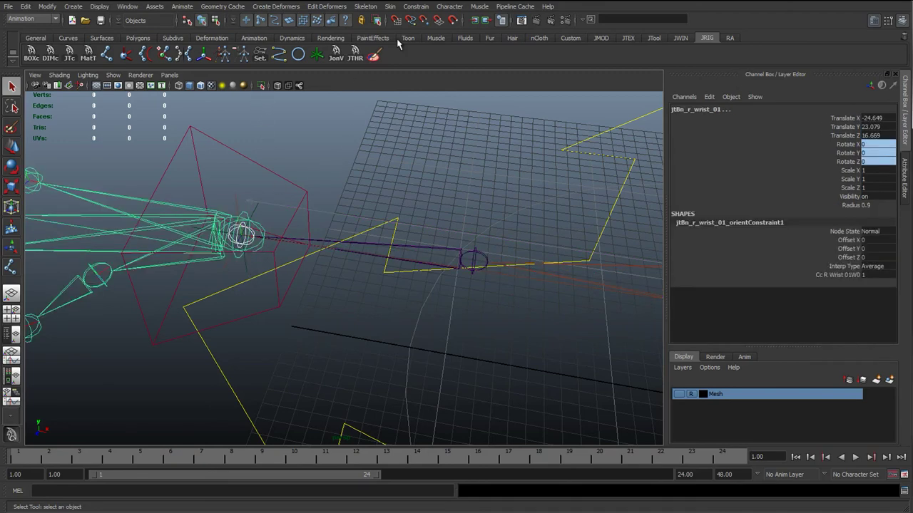
pyautogui.click(416, 6)
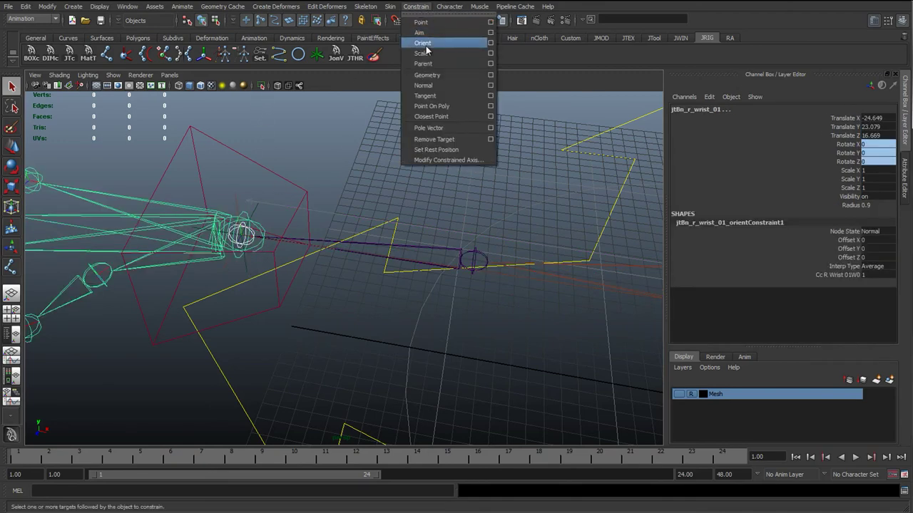
pyautogui.click(490, 22)
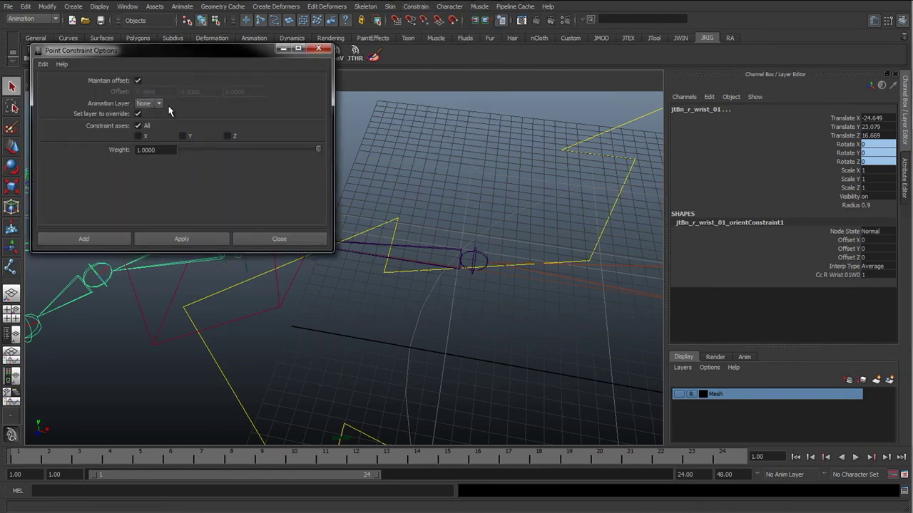
pyautogui.click(179, 238)
pyautogui.click(285, 240)
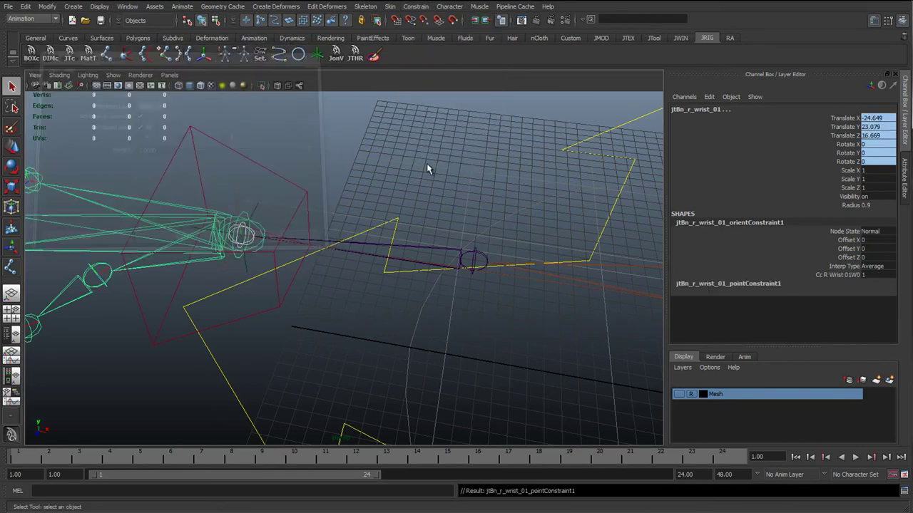
# Step: Select both wrist controls and move them together along Z to test the stretch of both arms
pyautogui.click(427, 164)
pyautogui.click(284, 172)
pyautogui.scroll(-4, 356, 203)
pyautogui.press('w')
pyautogui.keyDown('alt'); pyautogui.moveTo(487, 282); pyautogui.dragTo(427, 239); pyautogui.keyUp('alt')
pyautogui.click(467, 227)
pyautogui.moveTo(460, 273); pyautogui.dragTo(557, 378)
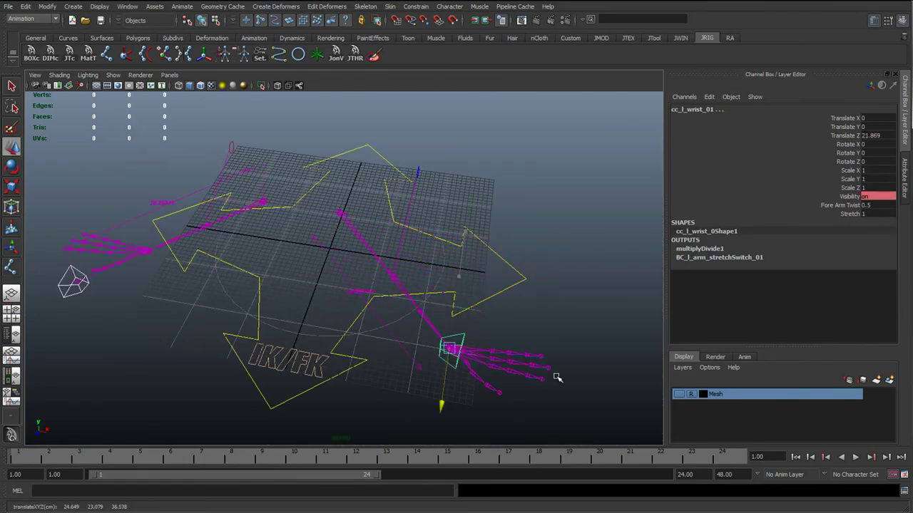
pyautogui.click(850, 214)
pyautogui.keyDown('alt'); pyautogui.moveTo(508, 264); pyautogui.dragTo(425, 382); pyautogui.keyUp('alt')
pyautogui.moveTo(417, 420); pyautogui.dragTo(444, 434)
# Step: Test rotating both wrist controls, undo the rotation, and reset their Translate Z to 0
pyautogui.press('r')
pyautogui.press('e')
pyautogui.moveTo(513, 409); pyautogui.dragTo(552, 313)
pyautogui.hotkey('ctrl', 'z')
pyautogui.click(869, 136)
pyautogui.write('0')
pyautogui.press('Return')
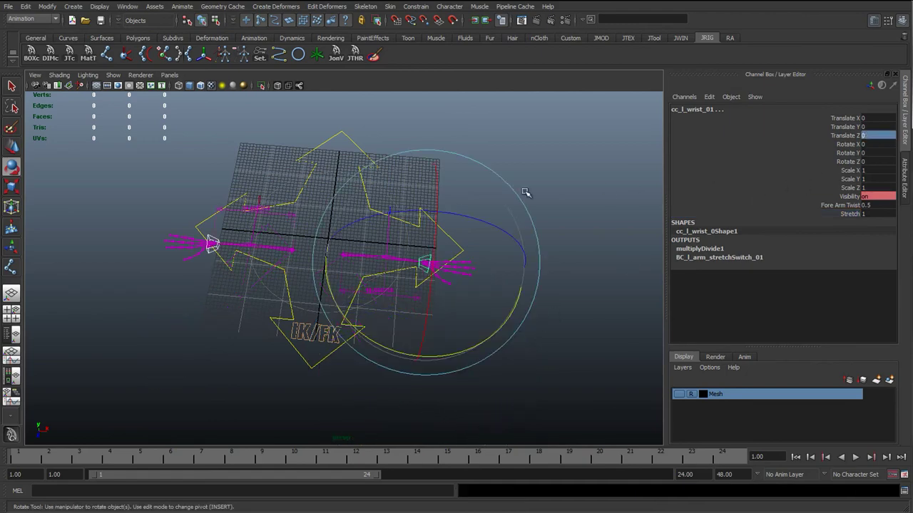
# Step: Clear the selection and show the Outliner alongside the perspective view
pyautogui.keyDown('alt'); pyautogui.moveTo(329, 220); pyautogui.dragTo(324, 192); pyautogui.keyUp('alt')
pyautogui.press('w')
pyautogui.click(116, 205)
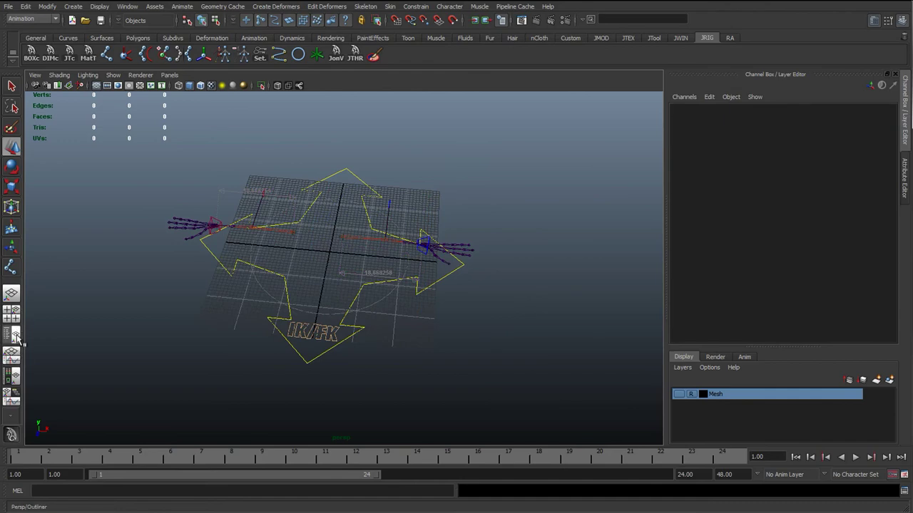
pyautogui.click(12, 334)
pyautogui.keyDown('alt'); pyautogui.moveTo(274, 305); pyautogui.dragTo(271, 287); pyautogui.keyUp('alt')
pyautogui.keyDown('alt'); pyautogui.moveTo(278, 287); pyautogui.dragTo(369, 267, button='right'); pyautogui.keyUp('alt')
pyautogui.keyDown('alt'); pyautogui.moveTo(368, 267); pyautogui.dragTo(407, 311, button='middle'); pyautogui.keyUp('alt')
pyautogui.keyDown('alt'); pyautogui.moveTo(400, 314); pyautogui.dragTo(345, 295); pyautogui.keyUp('alt')
# Step: Parent the loose wrist joints jtBn_l_wrist_01 and jtBn_r_wrist_01 under the jointsBn01 group inside globalMove01
pyautogui.click(68, 318)
pyautogui.keyDown('alt'); pyautogui.moveTo(413, 295); pyautogui.dragTo(314, 263); pyautogui.keyUp('alt')
pyautogui.keyDown('ctrl'); pyautogui.click(85, 306); pyautogui.keyUp('ctrl')
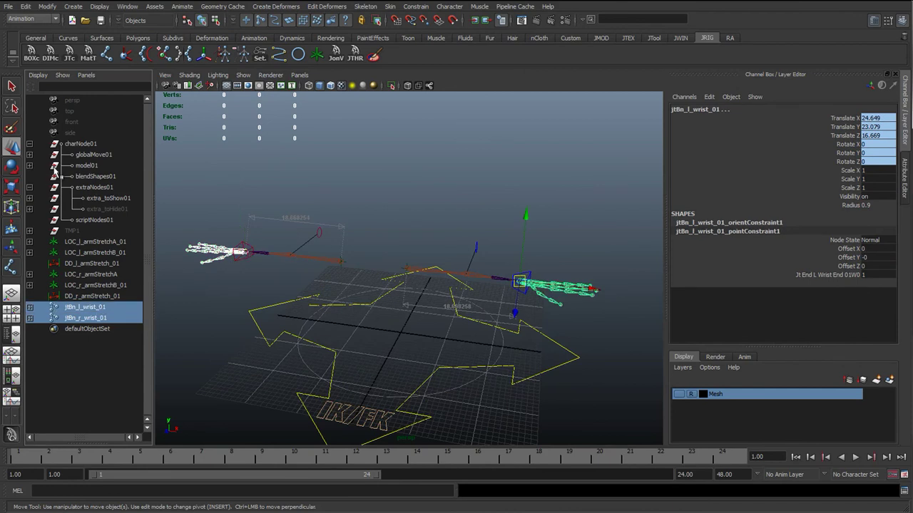
pyautogui.click(30, 154)
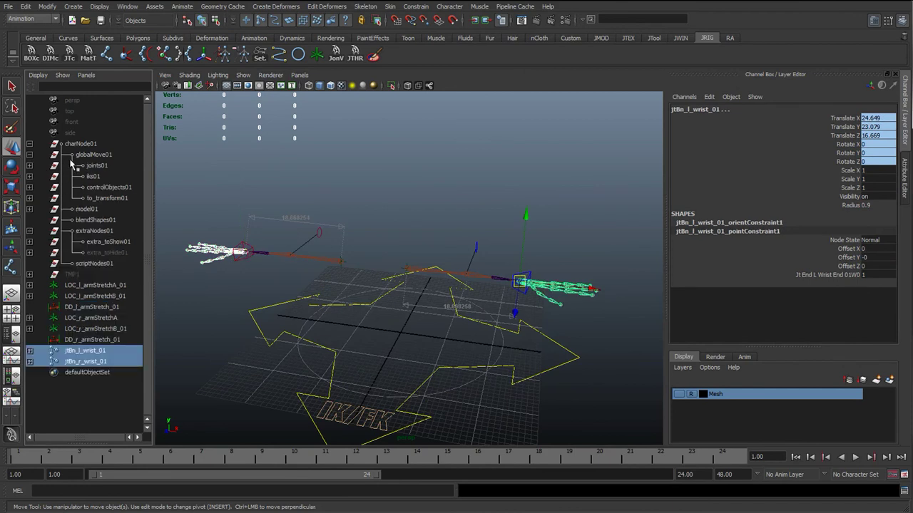
pyautogui.click(29, 165)
pyautogui.moveTo(89, 372); pyautogui.dragTo(105, 176, button='middle')
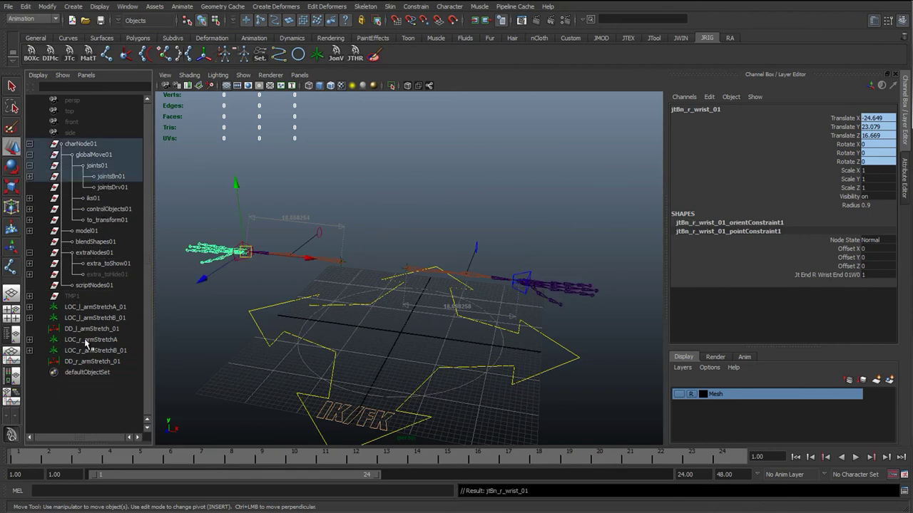
# Step: Move all left and right armStretch locators and distance nodes into the extra_toHide01 group and collapse extraNodes01
pyautogui.moveTo(80, 364); pyautogui.dragTo(80, 306)
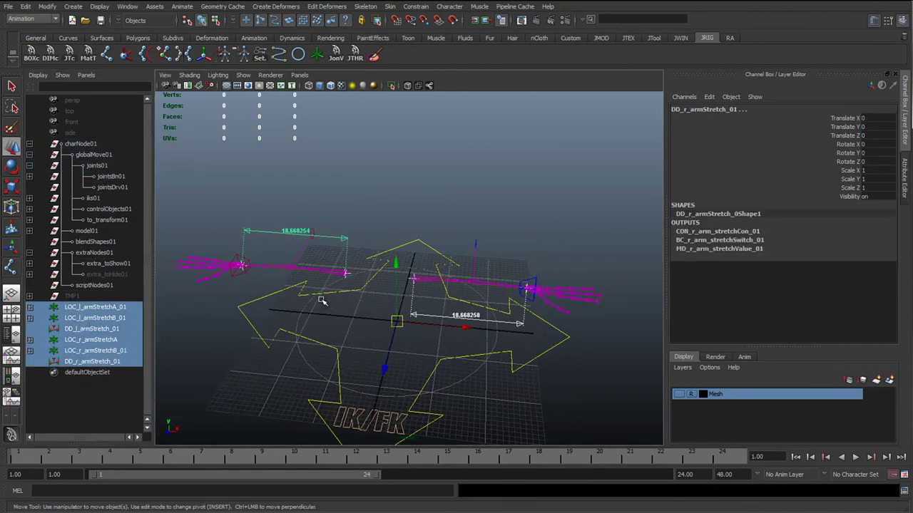
pyautogui.keyDown('alt'); pyautogui.moveTo(322, 300); pyautogui.dragTo(336, 279, button='middle'); pyautogui.keyUp('alt')
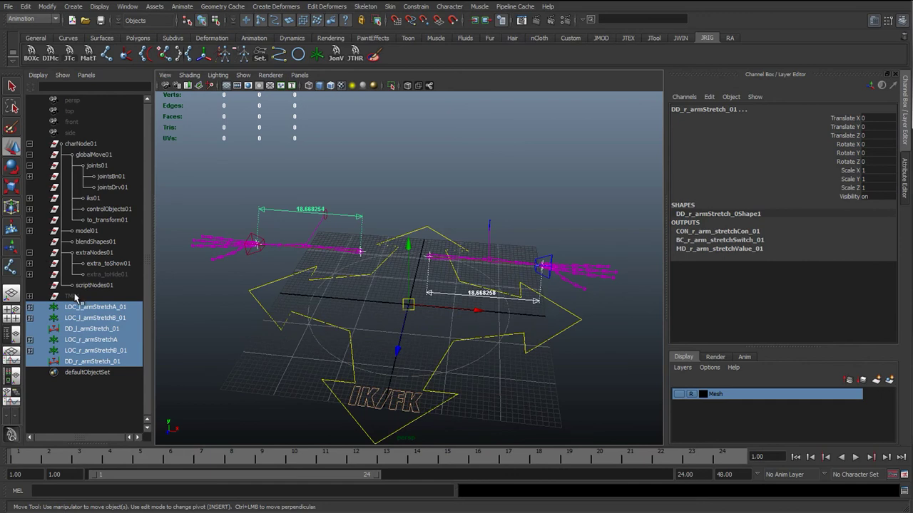
pyautogui.moveTo(68, 298); pyautogui.dragTo(87, 290, button='middle')
pyautogui.moveTo(107, 307); pyautogui.dragTo(116, 275, button='middle')
pyautogui.click(78, 277)
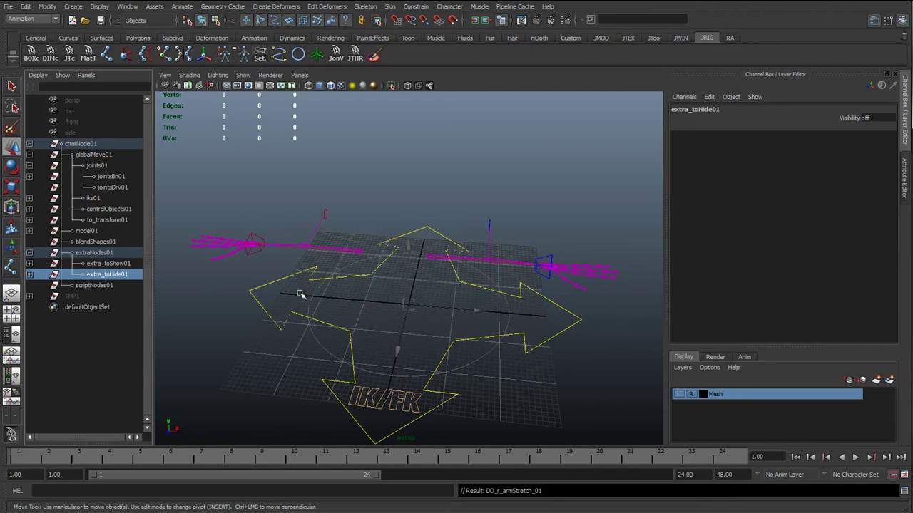
pyautogui.click(29, 252)
pyautogui.click(287, 183)
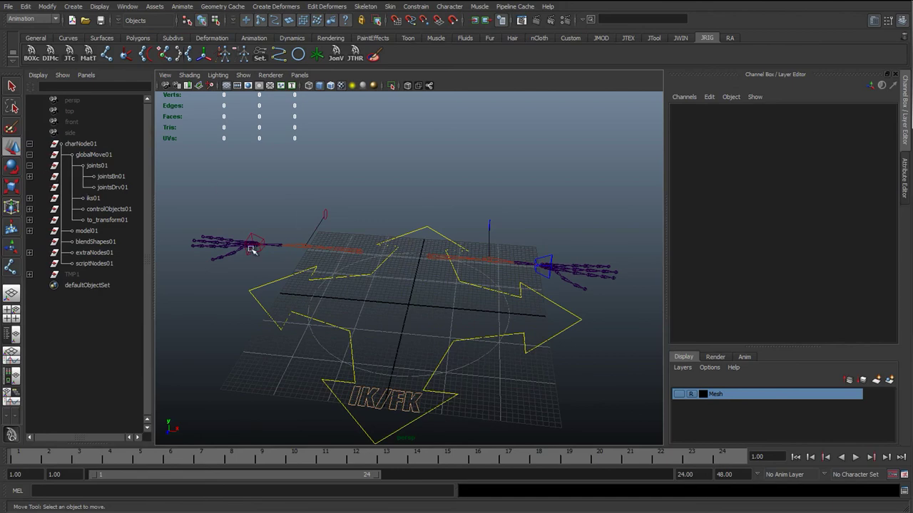
# Step: Collapse the charNode01 hierarchy
pyautogui.click(30, 144)
pyautogui.click(80, 143)
pyautogui.click(376, 221)
pyautogui.moveTo(376, 221); pyautogui.dragTo(324, 257)
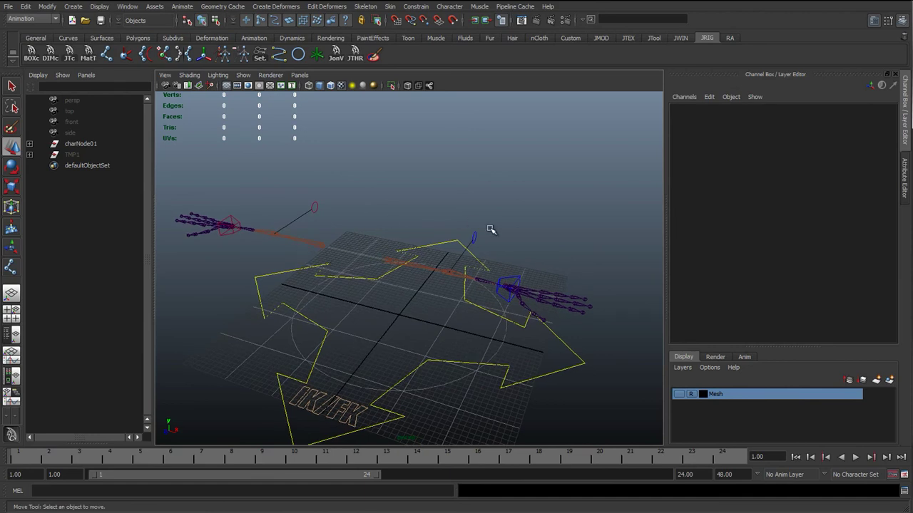
# Step: Select the left wrist control cc_l_wrist_01 to view its attributes, and clear the selection
pyautogui.click(512, 278)
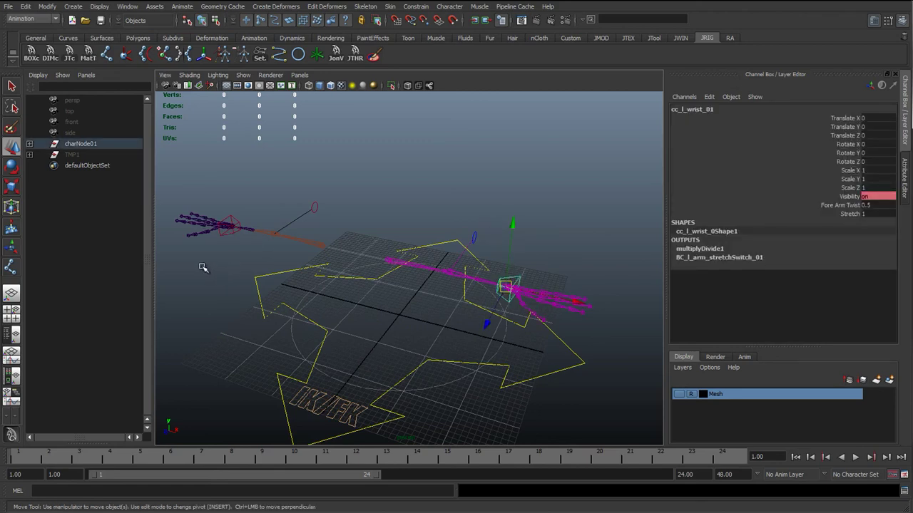
pyautogui.scroll(1, 325, 266)
pyautogui.keyDown('alt'); pyautogui.moveTo(324, 267); pyautogui.dragTo(303, 282); pyautogui.keyUp('alt')
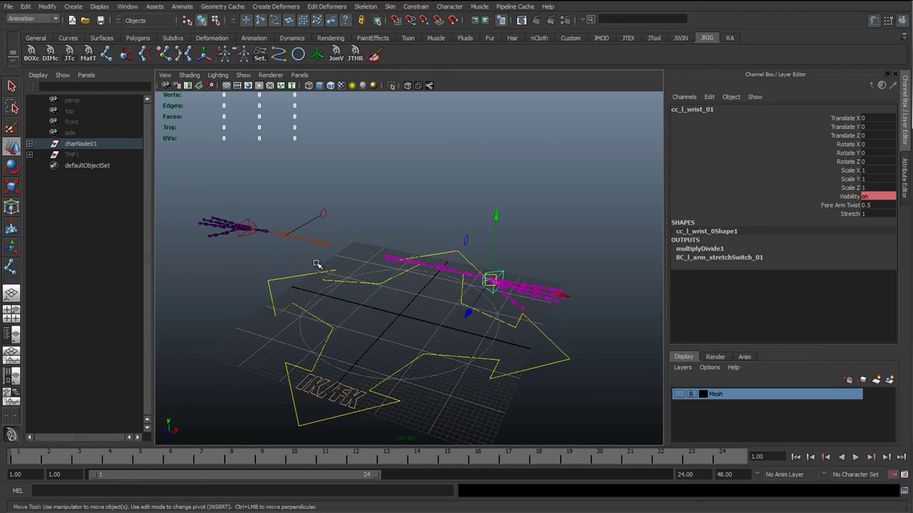
pyautogui.click(361, 200)
# Step: Make the Mesh layer visible to display the snail model over the arm rig
pyautogui.keyDown('alt'); pyautogui.moveTo(378, 287); pyautogui.dragTo(364, 283); pyautogui.keyUp('alt')
pyautogui.keyDown('alt'); pyautogui.moveTo(364, 283); pyautogui.dragTo(369, 291, button='right'); pyautogui.keyUp('alt')
pyautogui.keyDown('alt'); pyautogui.moveTo(383, 288); pyautogui.dragTo(369, 267, button='middle'); pyautogui.keyUp('alt')
pyautogui.keyDown('alt'); pyautogui.moveTo(353, 285); pyautogui.dragTo(306, 196); pyautogui.keyUp('alt')
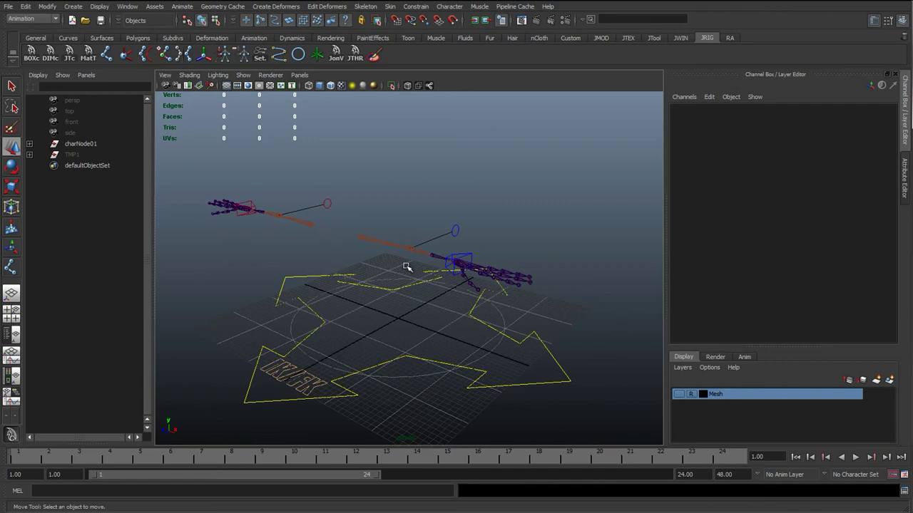
pyautogui.click(678, 394)
pyautogui.keyDown('alt'); pyautogui.moveTo(476, 375); pyautogui.dragTo(453, 356); pyautogui.keyUp('alt')
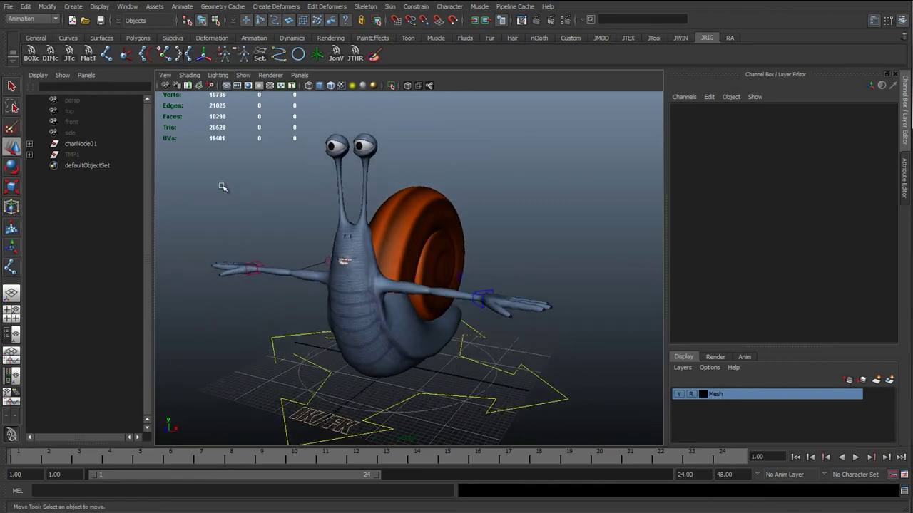